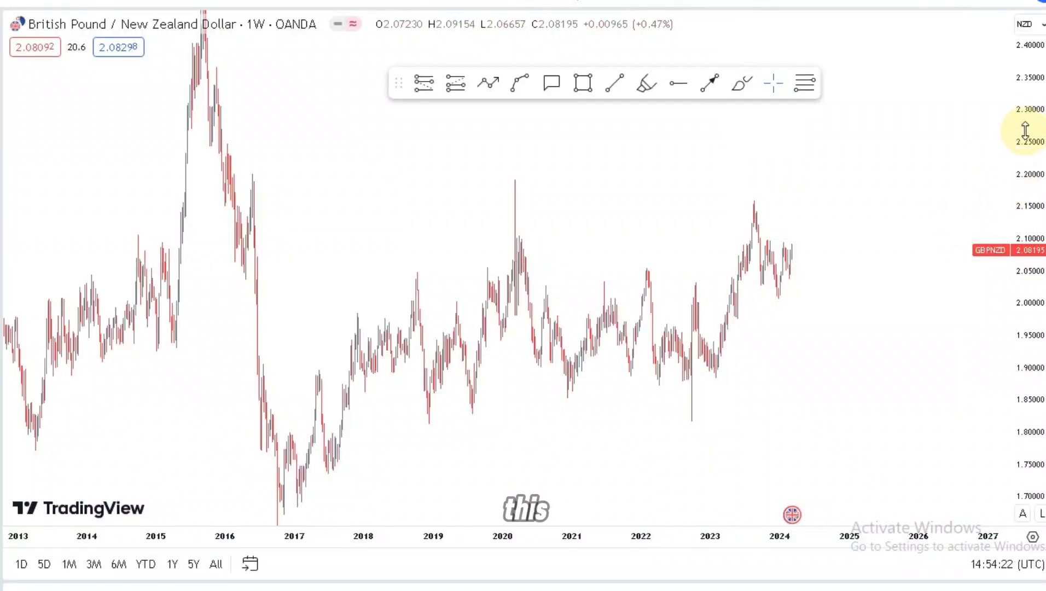
# Brush the 2009–2012 decline, the upper and lower bounds of the 2012–2015 correction, and the following drop into 2017.
pyautogui.moveTo(1027, 338); pyautogui.dragTo(927, 474)
pyautogui.scroll(-6, 927, 472)
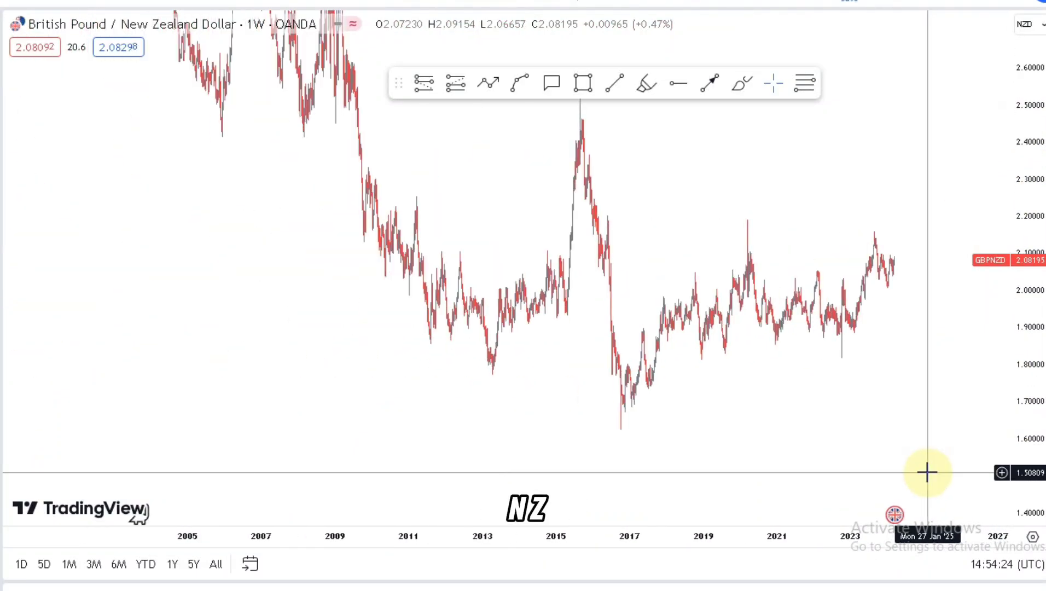
pyautogui.moveTo(553, 374); pyautogui.dragTo(470, 539)
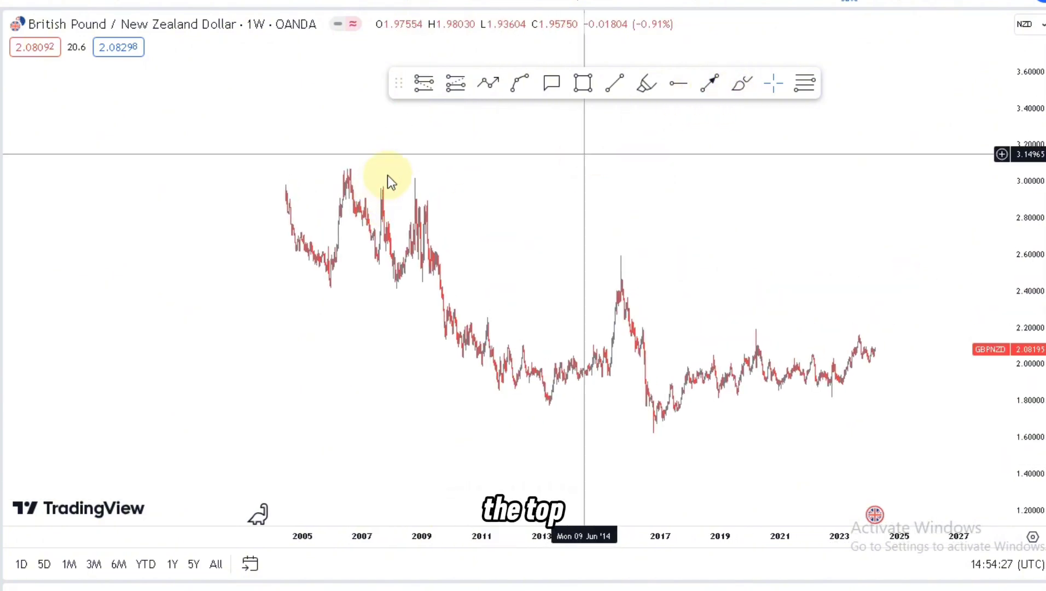
pyautogui.moveTo(329, 172)
pyautogui.mouseDown()
pyautogui.moveTo(399, 295)
pyautogui.moveTo(424, 200)
pyautogui.moveTo(463, 305)
pyautogui.moveTo(519, 388)
pyautogui.moveTo(513, 361)
pyautogui.mouseUp()
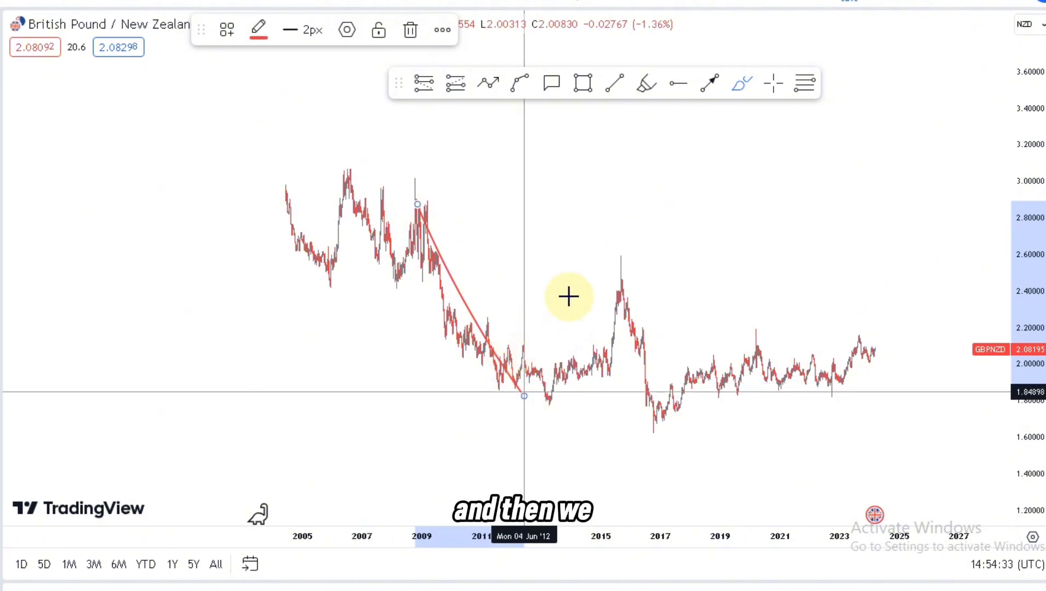
pyautogui.click(518, 345)
pyautogui.click(627, 264)
pyautogui.click(558, 401)
pyautogui.click(625, 329)
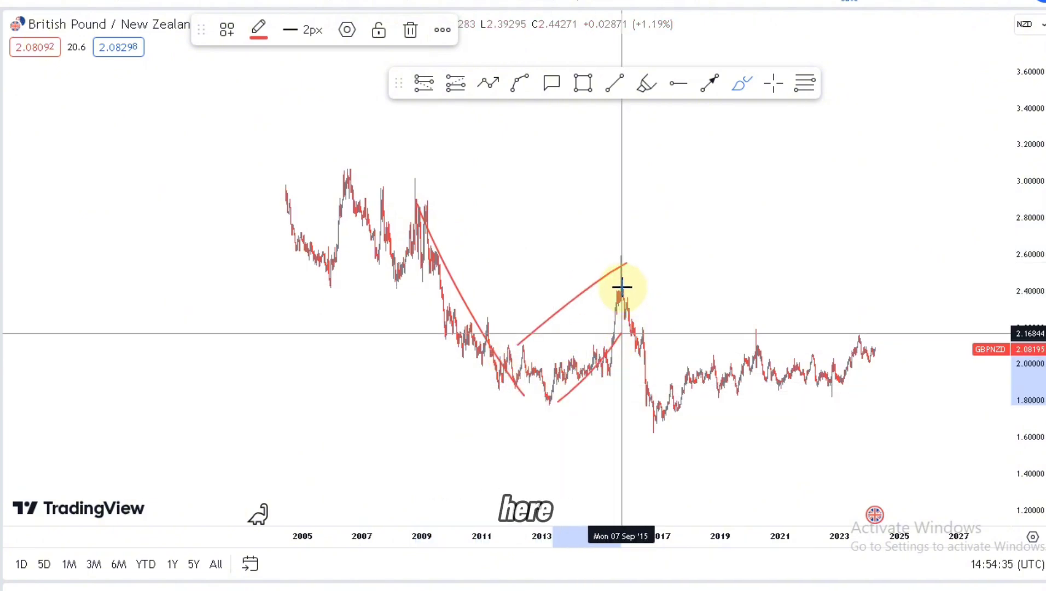
pyautogui.click(622, 282)
pyautogui.click(661, 415)
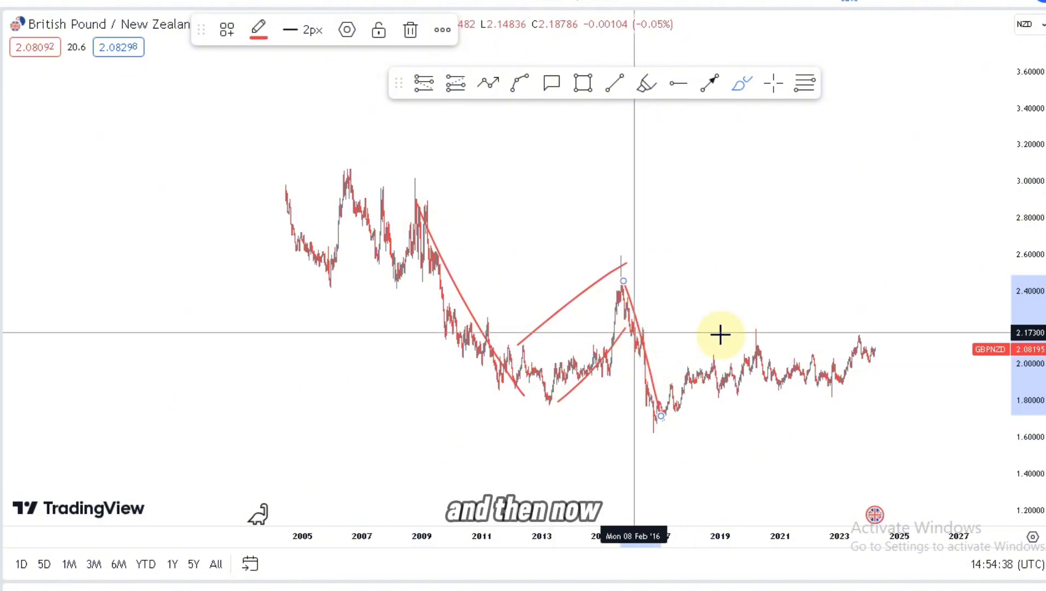
# Brush upper and lower boundary strokes around the 2017–2024 correction, plus a projected fall to about 1.60 by November 2024.
pyautogui.click(646, 332)
pyautogui.click(836, 316)
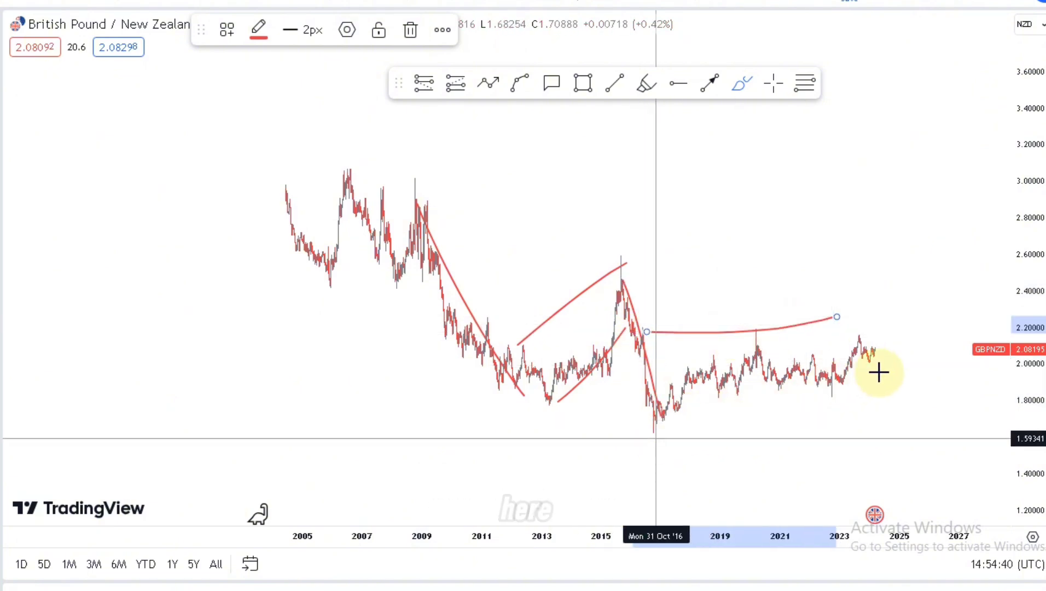
pyautogui.click(677, 432)
pyautogui.click(879, 373)
pyautogui.click(858, 325)
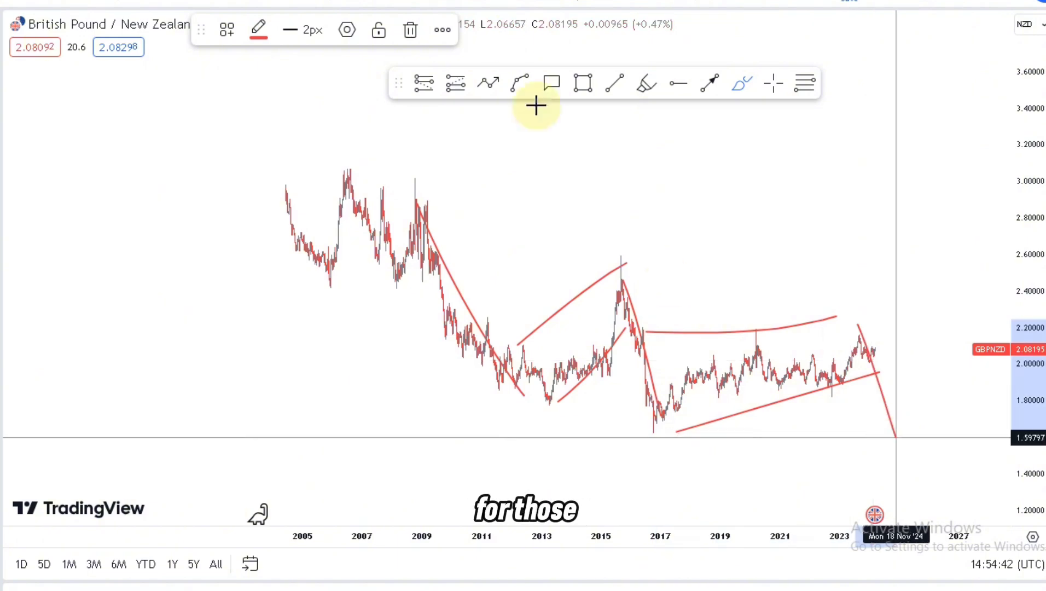
pyautogui.moveTo(896, 437); pyautogui.dragTo(896, 437)
# Undo all the freehand brush strokes on the chart and switch back to the cross cursor.
pyautogui.hotkey('ctrl', 'z')
pyautogui.hotkey('ctrl', 'z')
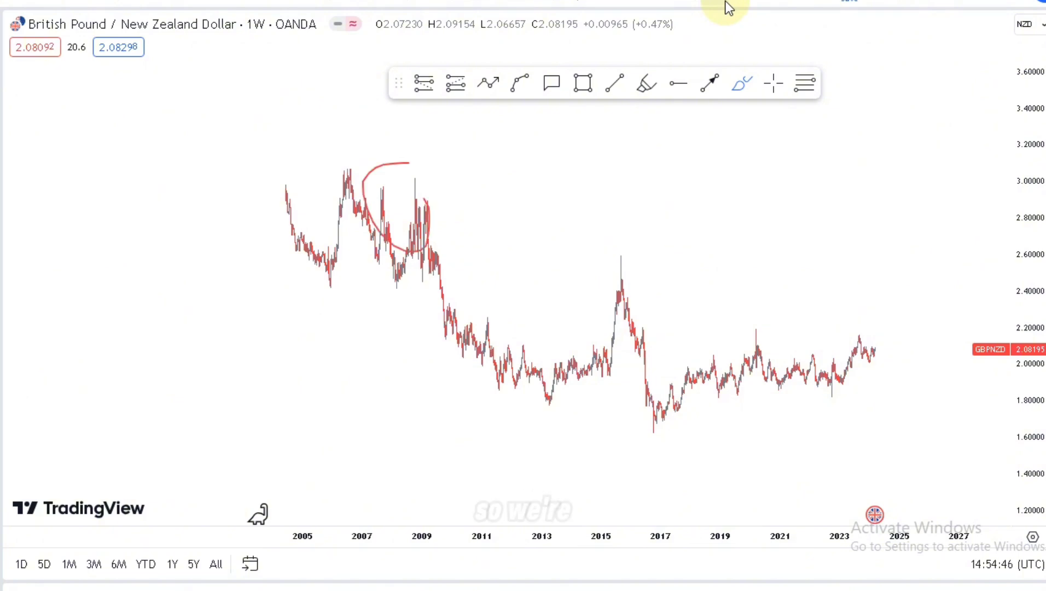
pyautogui.click(773, 90)
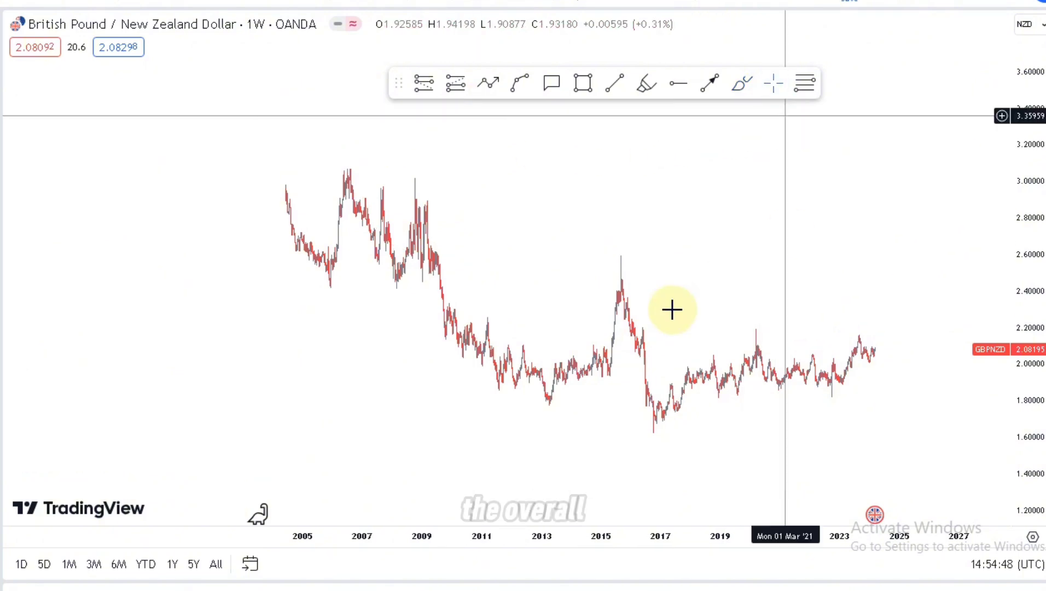
# Place a horizontal ray starting at the August 2015 high, at about 2.60.
pyautogui.scroll(1, 673, 308)
pyautogui.scroll(2, 723, 308)
pyautogui.moveTo(1025, 426); pyautogui.dragTo(1017, 278)
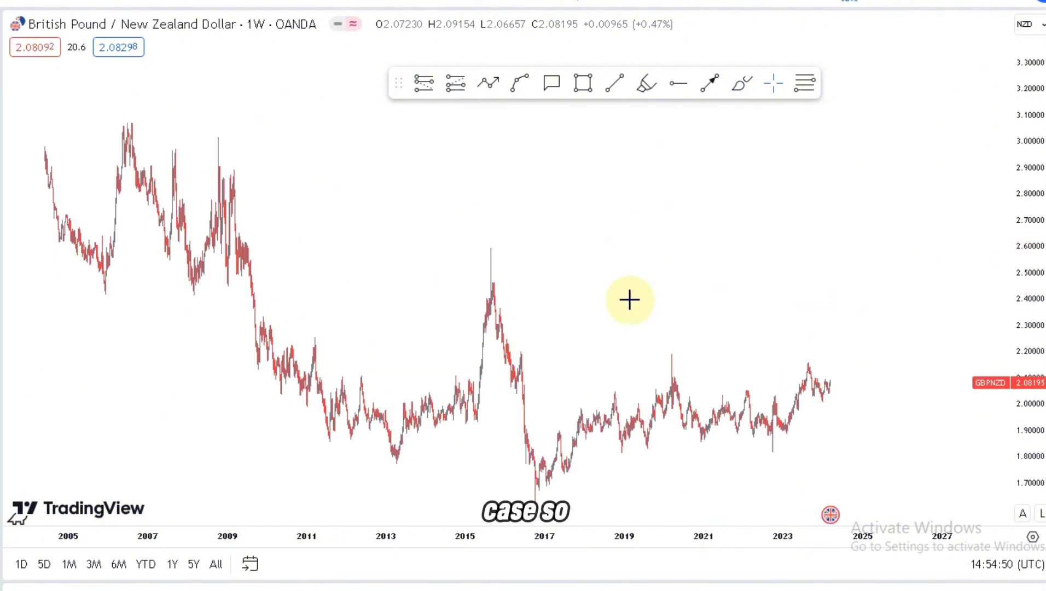
pyautogui.moveTo(631, 312); pyautogui.dragTo(645, 115)
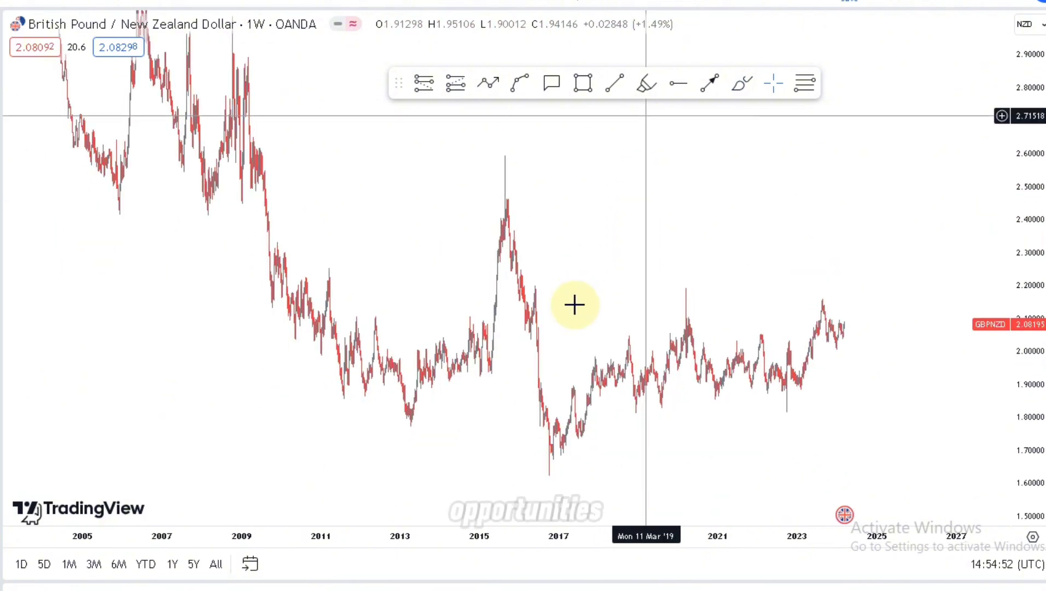
pyautogui.scroll(2, 574, 304)
pyautogui.scroll(3, 574, 304)
pyautogui.moveTo(479, 257); pyautogui.dragTo(804, 279)
pyautogui.scroll(1, 804, 279)
pyautogui.scroll(2, 702, 237)
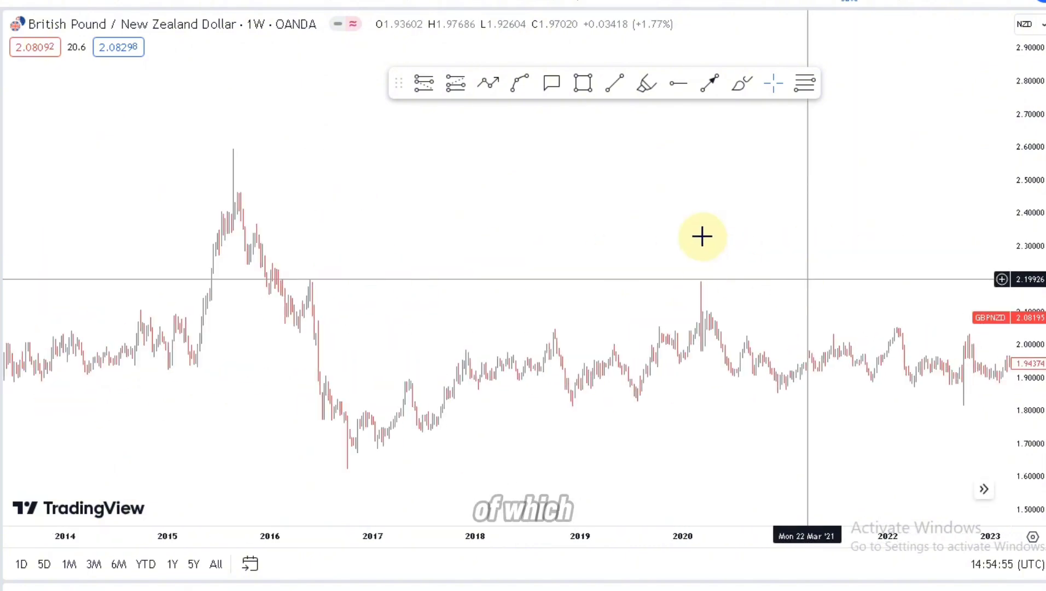
pyautogui.click(673, 87)
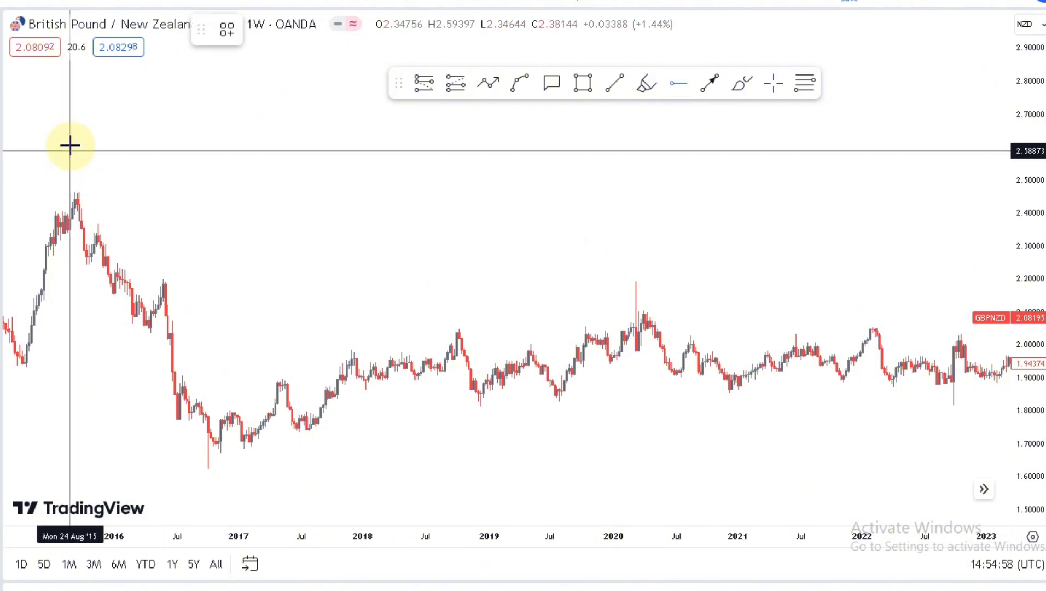
pyautogui.click(69, 146)
# Place a horizontal ray from the October 2016 low at about 1.63, and align the upper ray with the tip of the 2015 wick.
pyautogui.moveTo(323, 220); pyautogui.dragTo(264, 191)
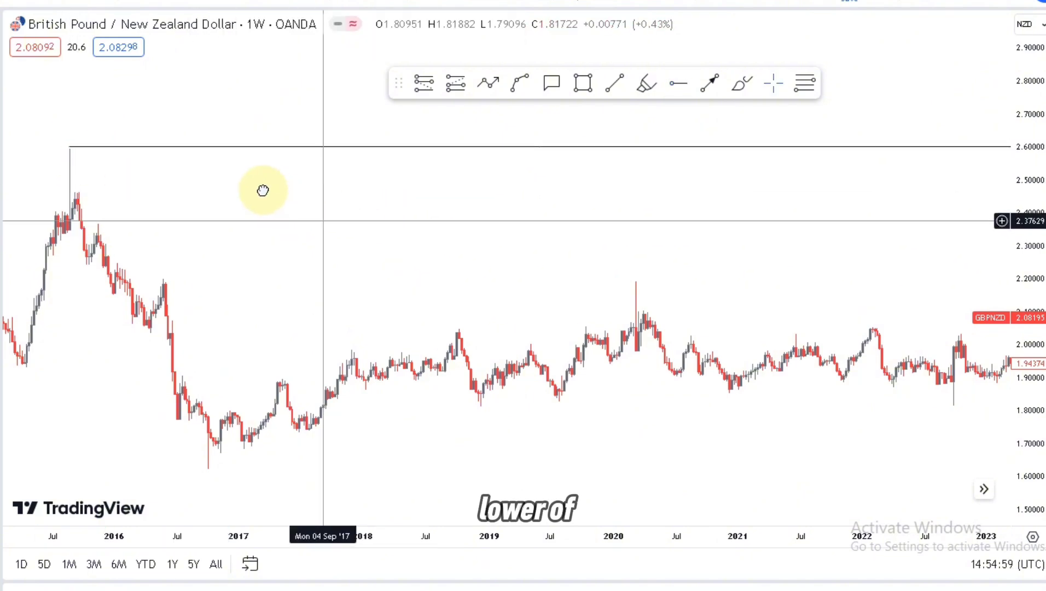
pyautogui.click(146, 436)
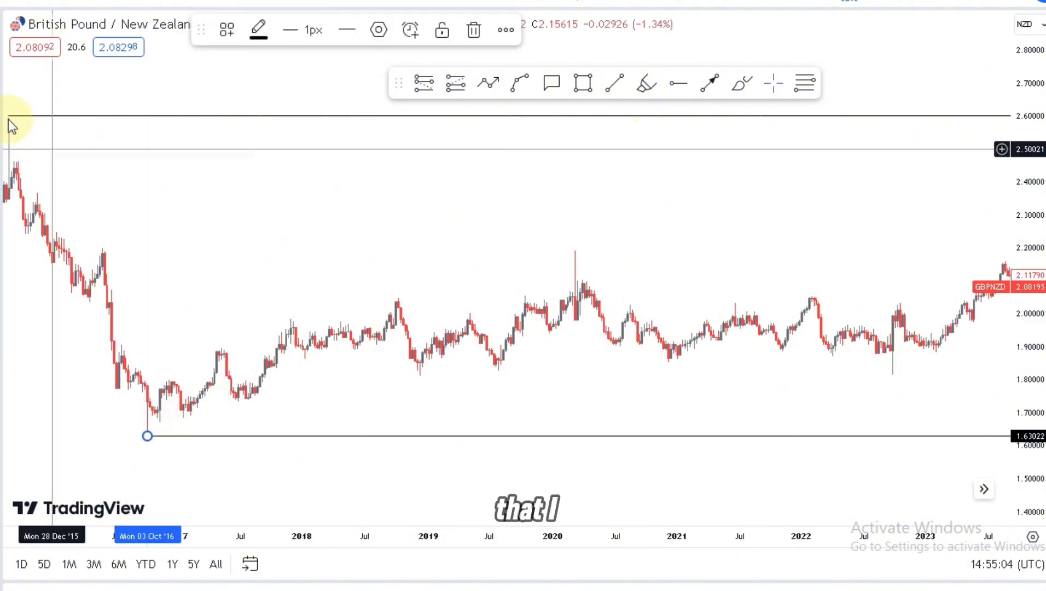
pyautogui.click(16, 120)
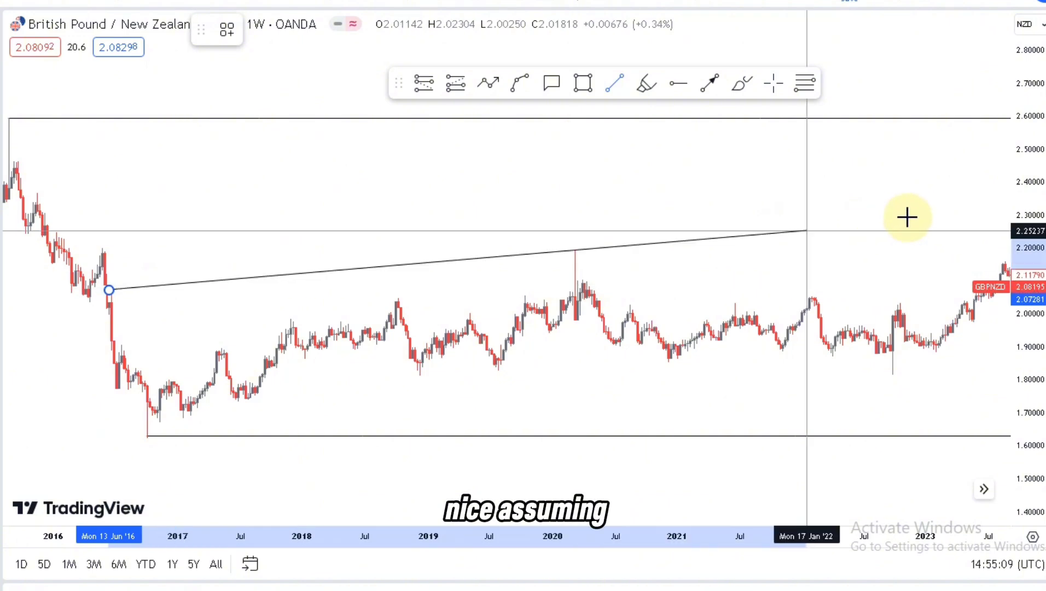
# Draw rising trend lines through the March 2020 high and from the October 2016 low through the 2022 low, extending the upper line to October 2023.
pyautogui.click(926, 221)
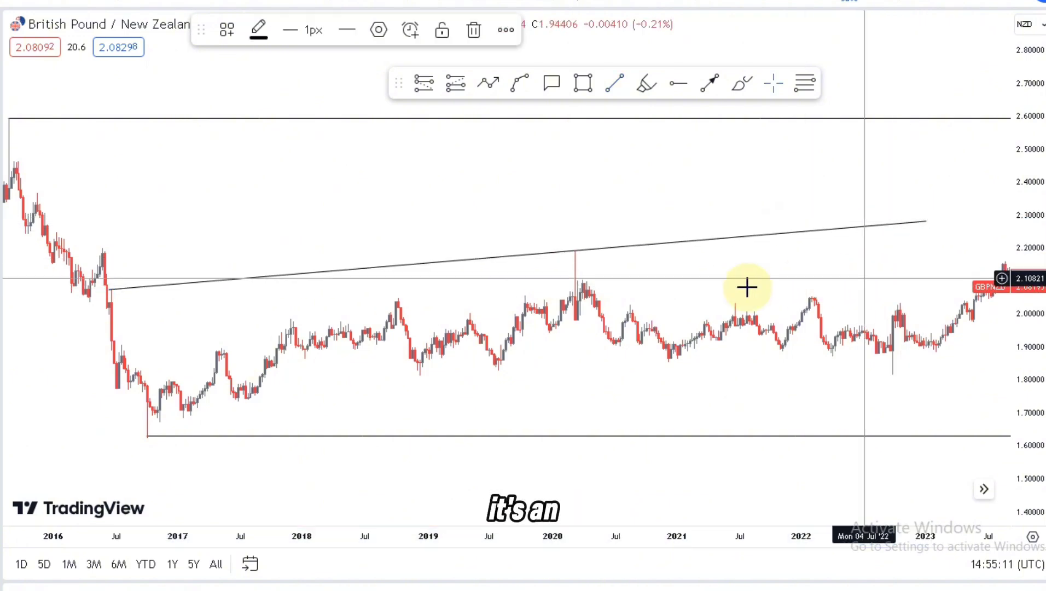
pyautogui.moveTo(505, 297); pyautogui.dragTo(273, 294)
pyautogui.scroll(-5, 304, 318)
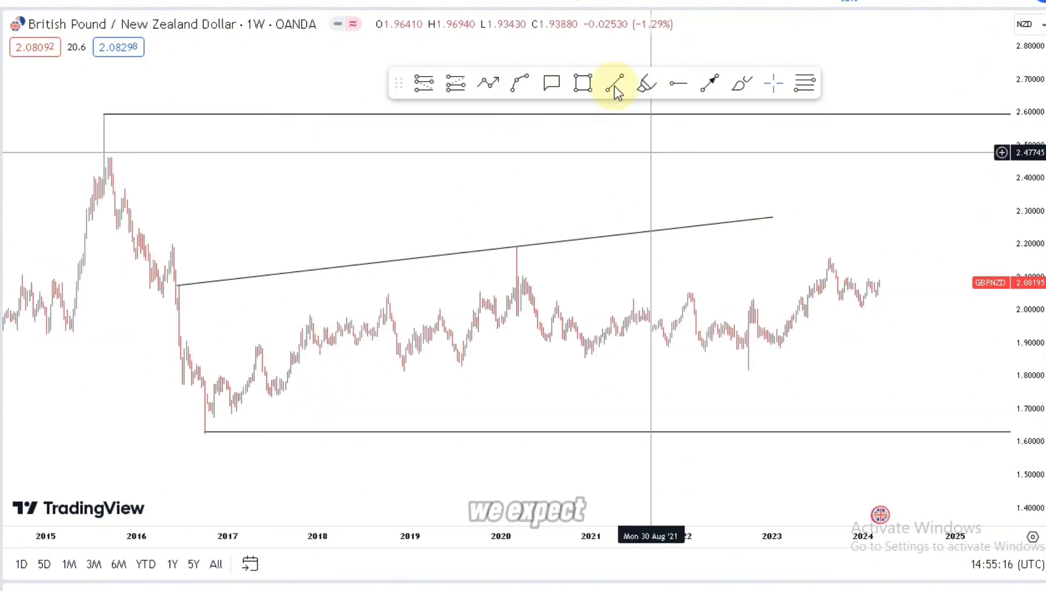
pyautogui.click(207, 433)
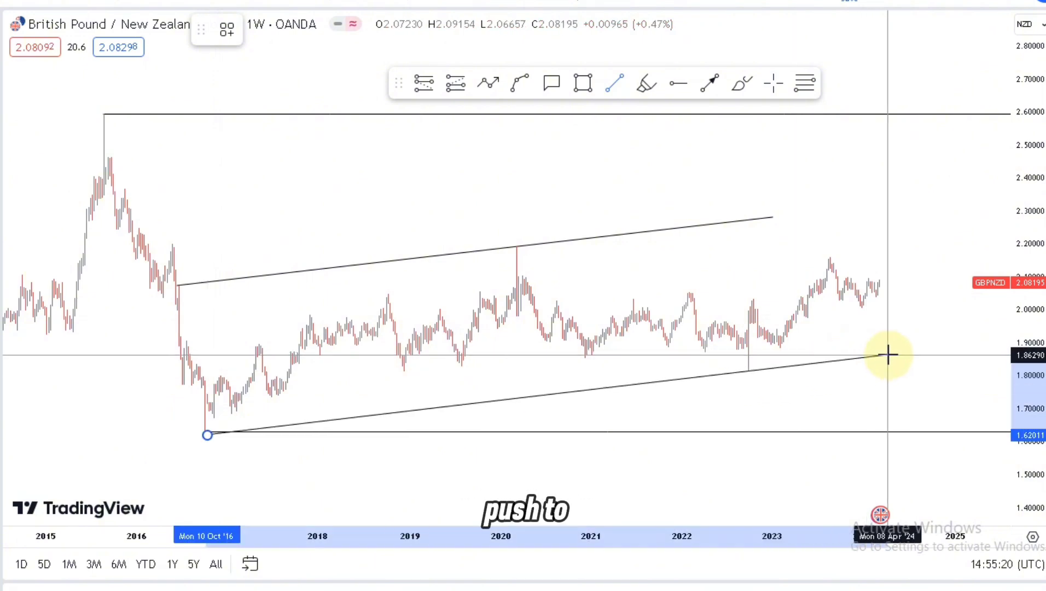
pyautogui.click(774, 218)
pyautogui.moveTo(826, 211); pyautogui.dragTo(847, 210)
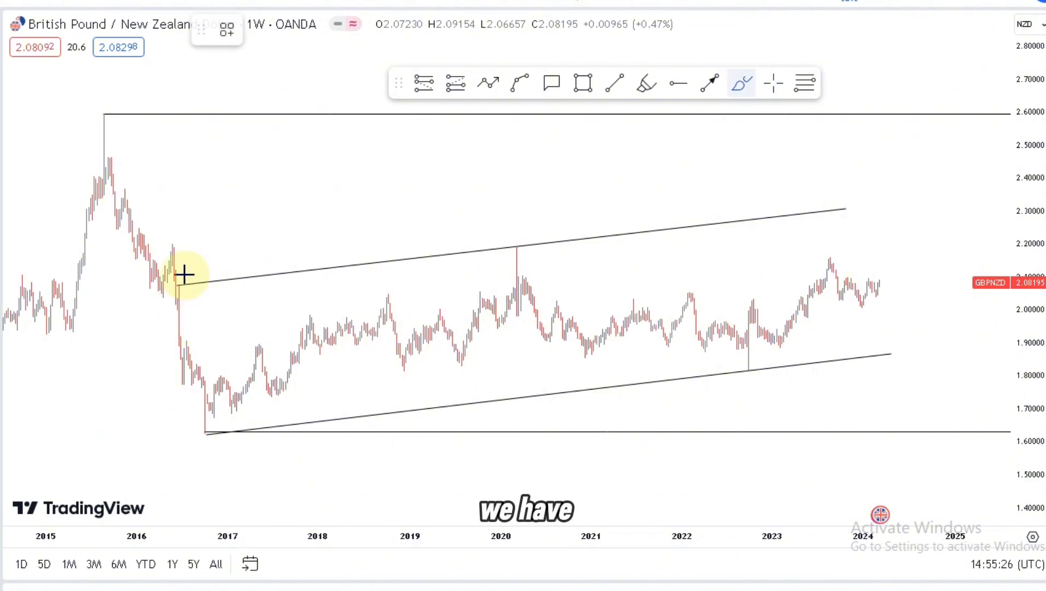
# Brush circles on the upper trend line at June 2016, the March 2020 high and its right end, and mark the latest price action.
pyautogui.moveTo(185, 274)
pyautogui.mouseDown()
pyautogui.moveTo(171, 299)
pyautogui.moveTo(189, 271)
pyautogui.mouseUp()
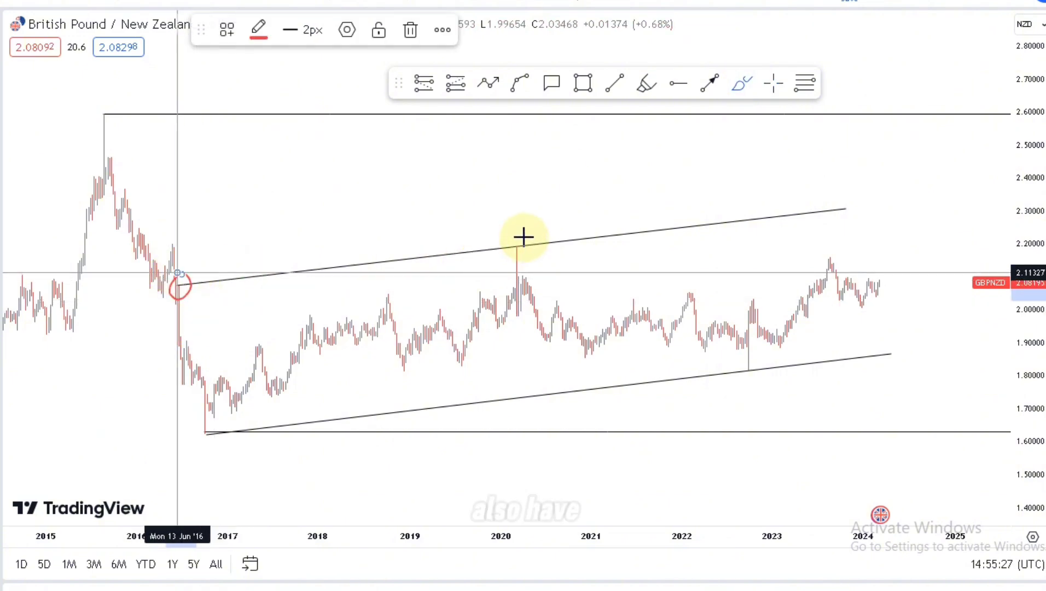
pyautogui.moveTo(527, 235); pyautogui.dragTo(521, 239)
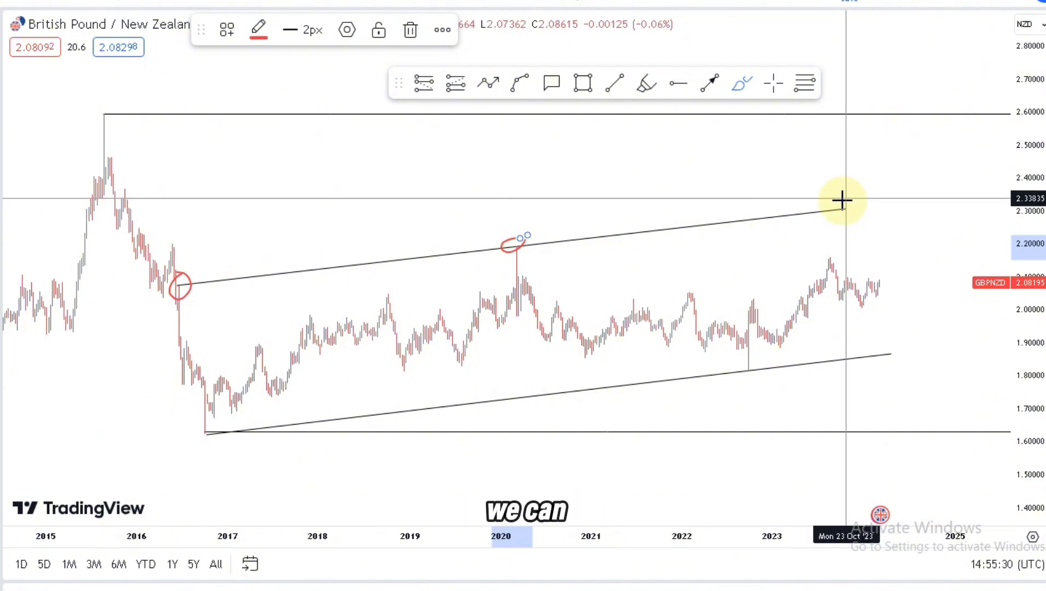
pyautogui.moveTo(842, 200)
pyautogui.mouseDown()
pyautogui.moveTo(859, 213)
pyautogui.moveTo(846, 199)
pyautogui.mouseUp()
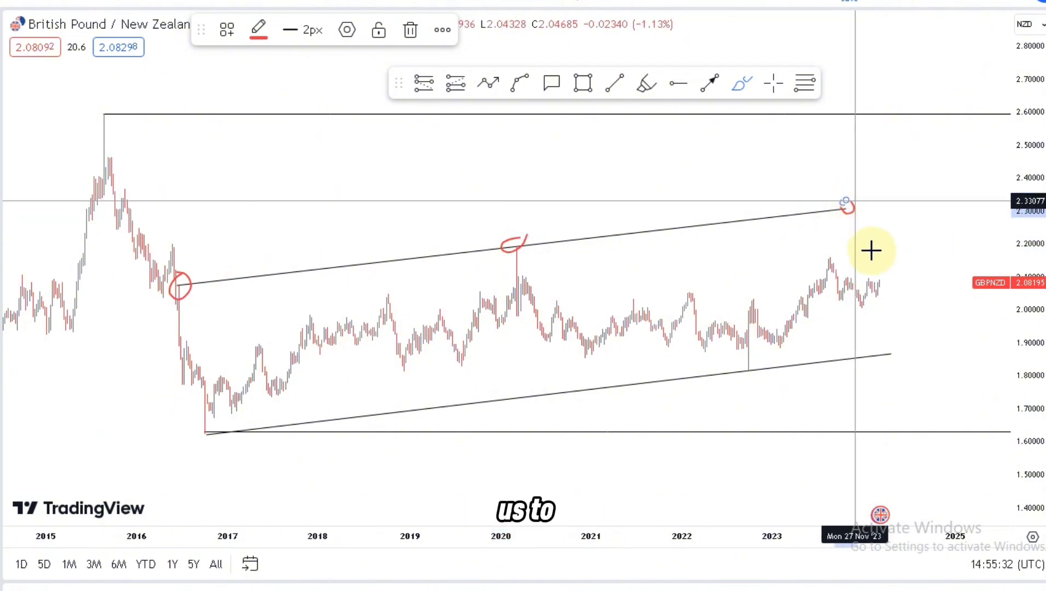
pyautogui.moveTo(871, 251); pyautogui.dragTo(850, 260)
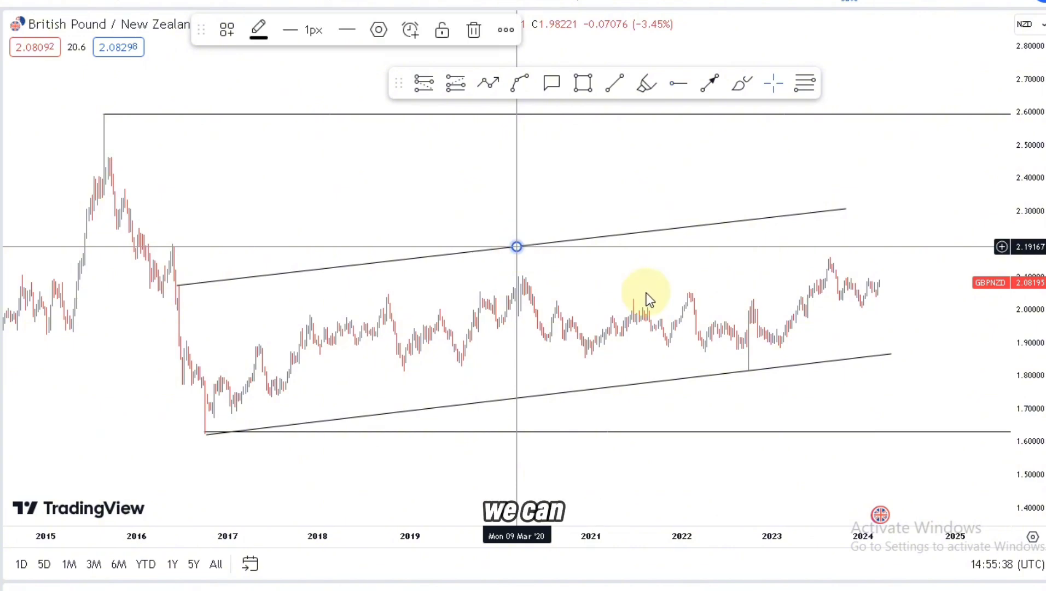
# Place a horizontal ray starting at the March 2020 high, at about 2.19.
pyautogui.click(822, 266)
pyautogui.scroll(3, 685, 356)
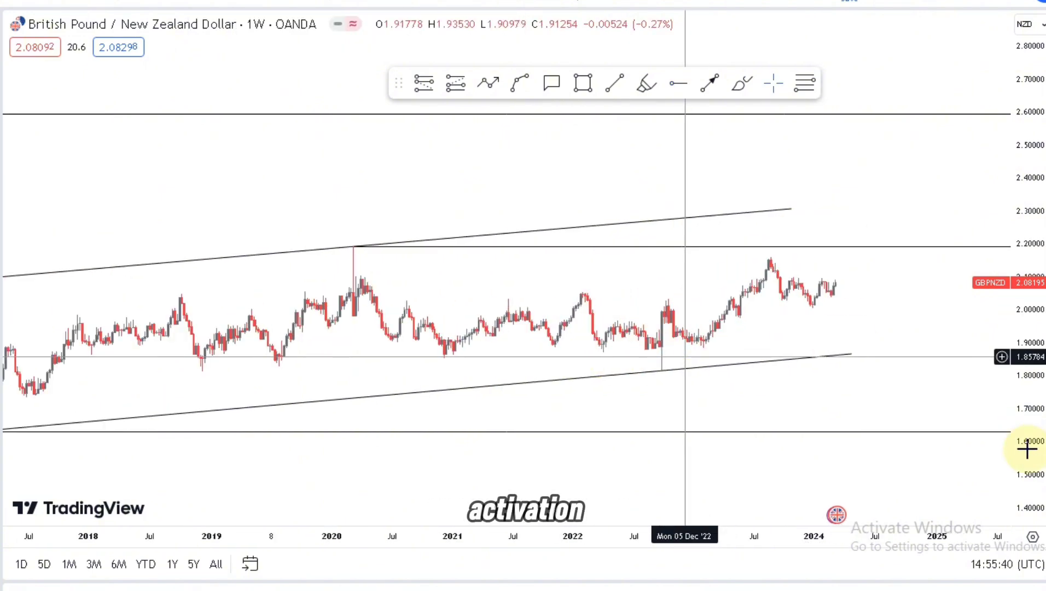
# Brush a projected path from the latest candle up to about 2.20 and back down to about 2.05.
pyautogui.click(742, 83)
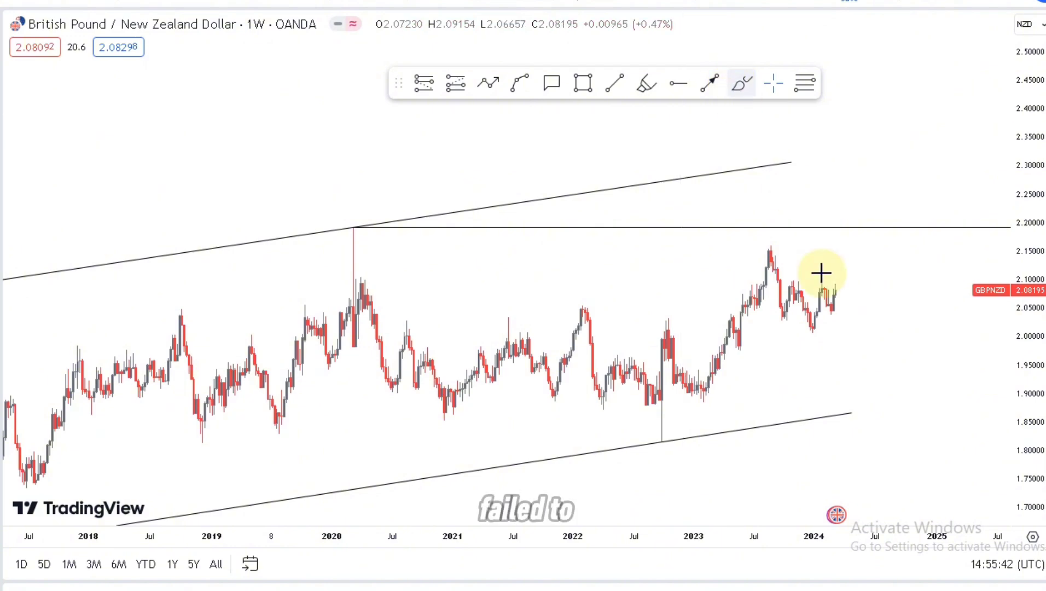
pyautogui.moveTo(835, 298); pyautogui.dragTo(854, 213)
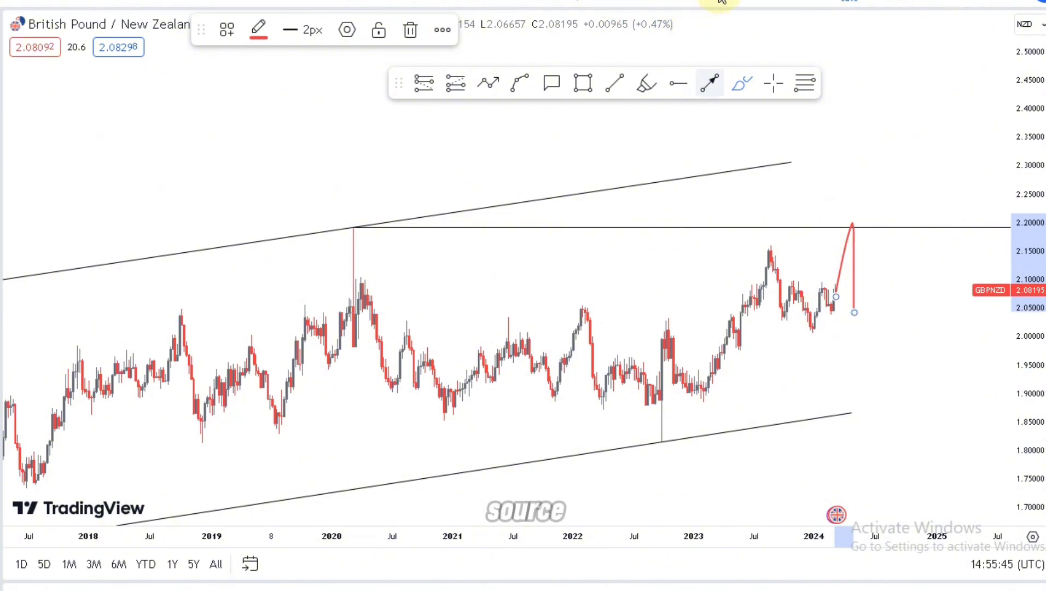
# Place a horizontal ray at about 2.10, starting from the high just after the March 2020 spike.
pyautogui.click(666, 87)
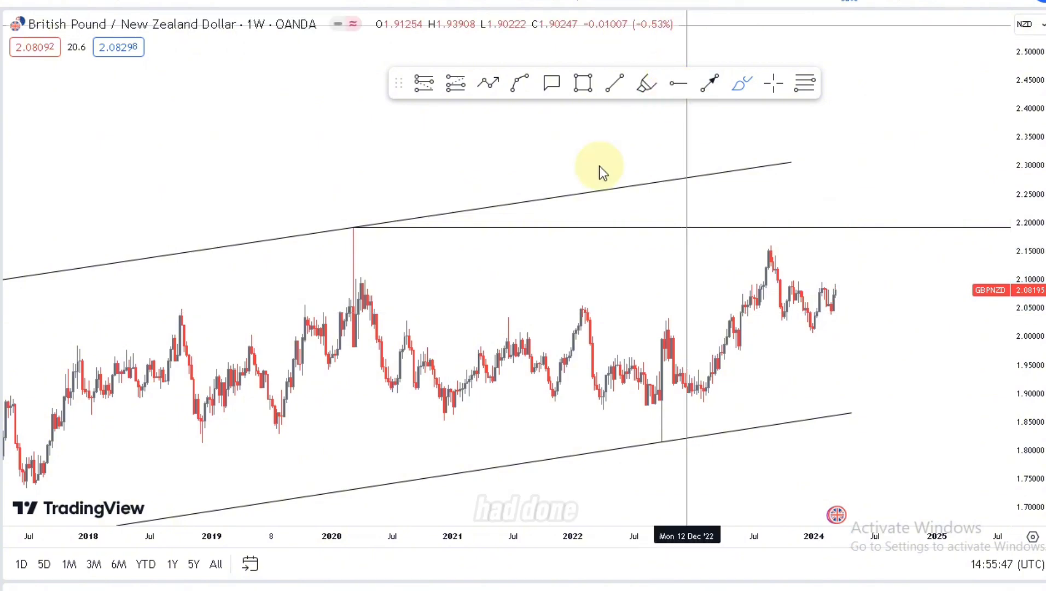
pyautogui.click(362, 276)
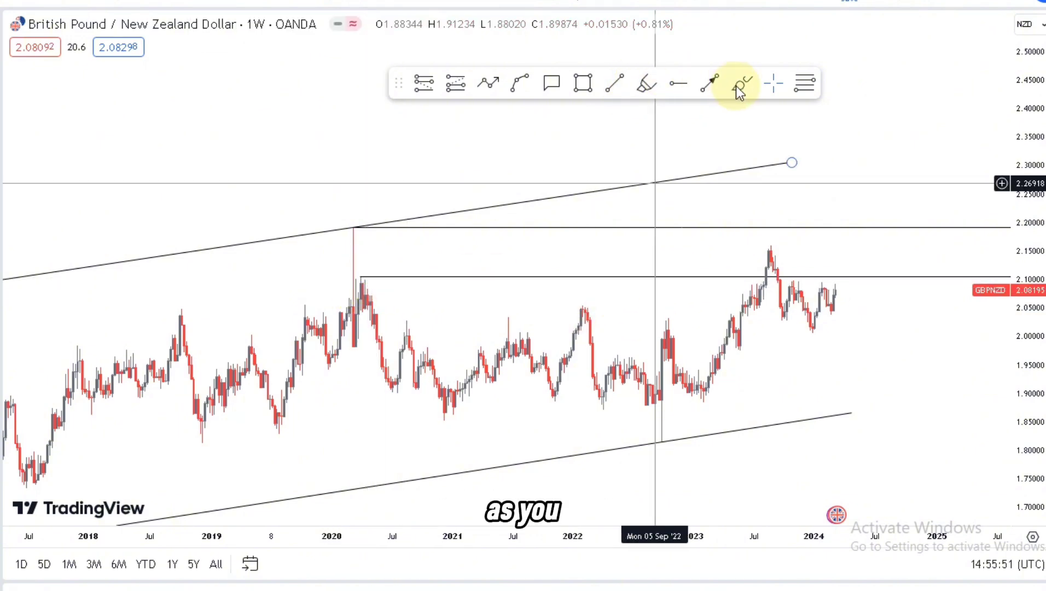
# Brush a circle around the 2023 peak with a stroke following the decline after it, and undo both marks.
pyautogui.moveTo(771, 259)
pyautogui.mouseDown()
pyautogui.moveTo(782, 243)
pyautogui.moveTo(797, 322)
pyautogui.mouseUp()
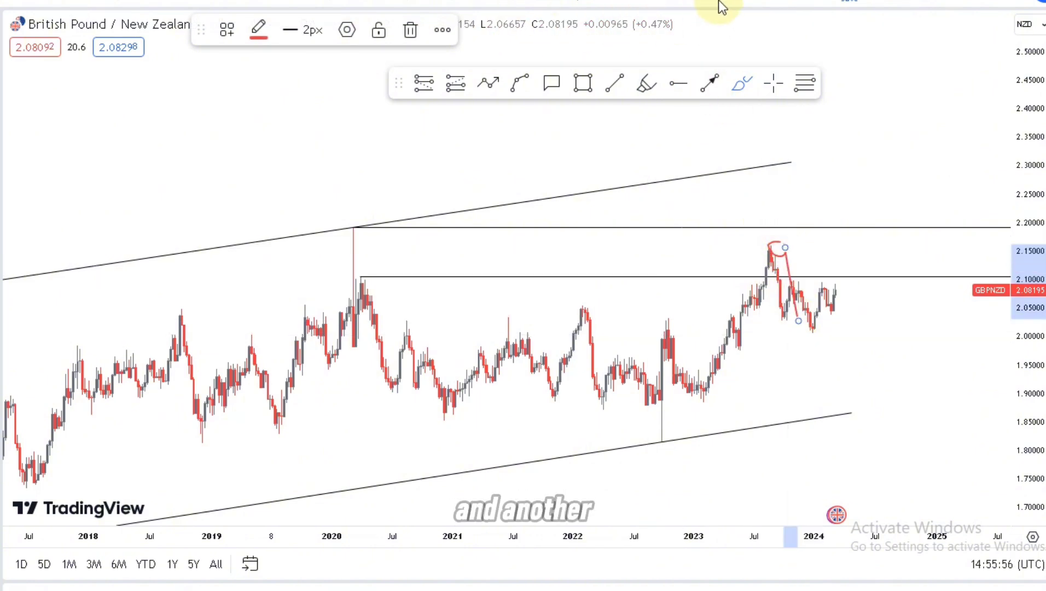
pyautogui.click(718, 2)
pyautogui.click(718, 2)
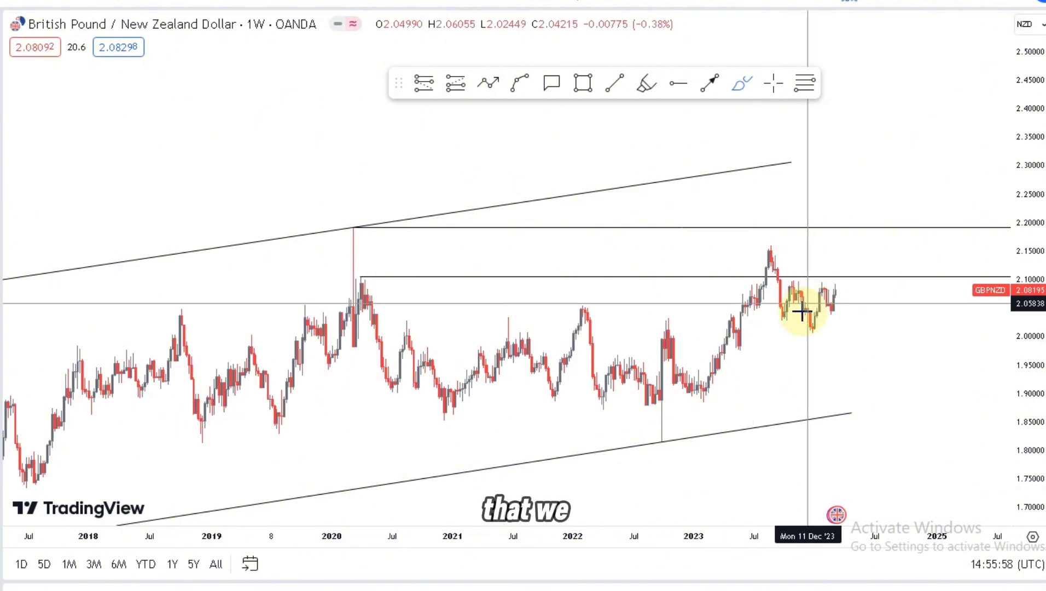
# Draw a projection line from the latest candle near 2.095 down to about 1.93 at late April 2024, and delete it.
pyautogui.scroll(2, 803, 311)
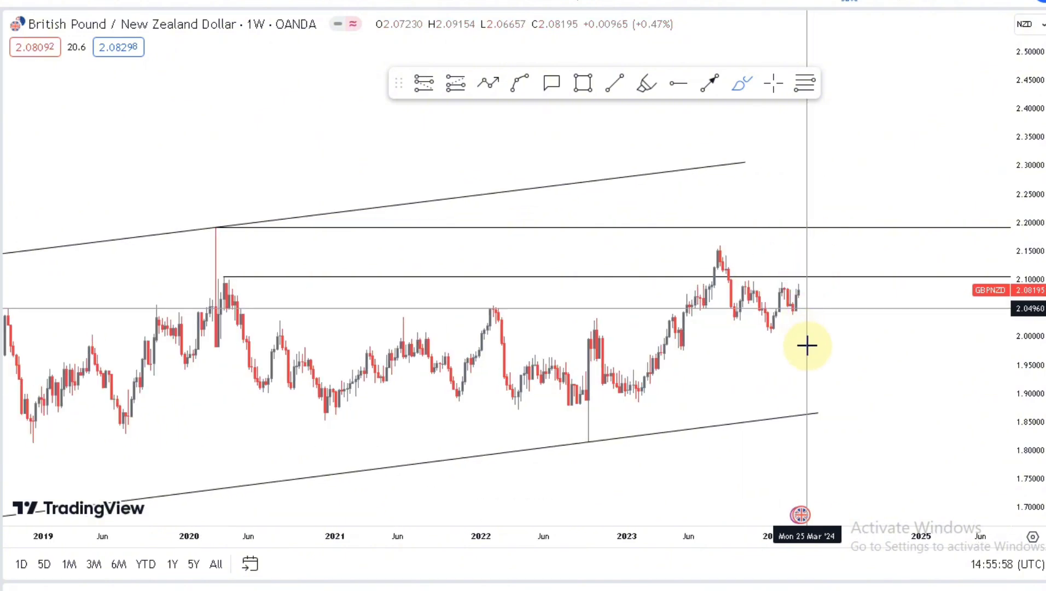
pyautogui.click(715, 91)
pyautogui.click(801, 282)
pyautogui.click(821, 375)
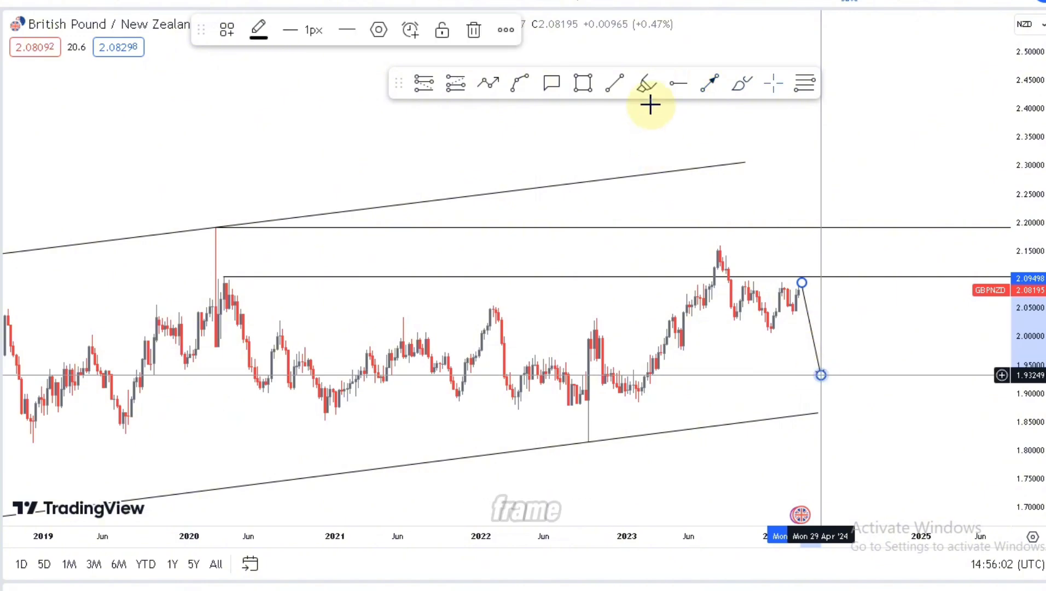
pyautogui.press('Delete')
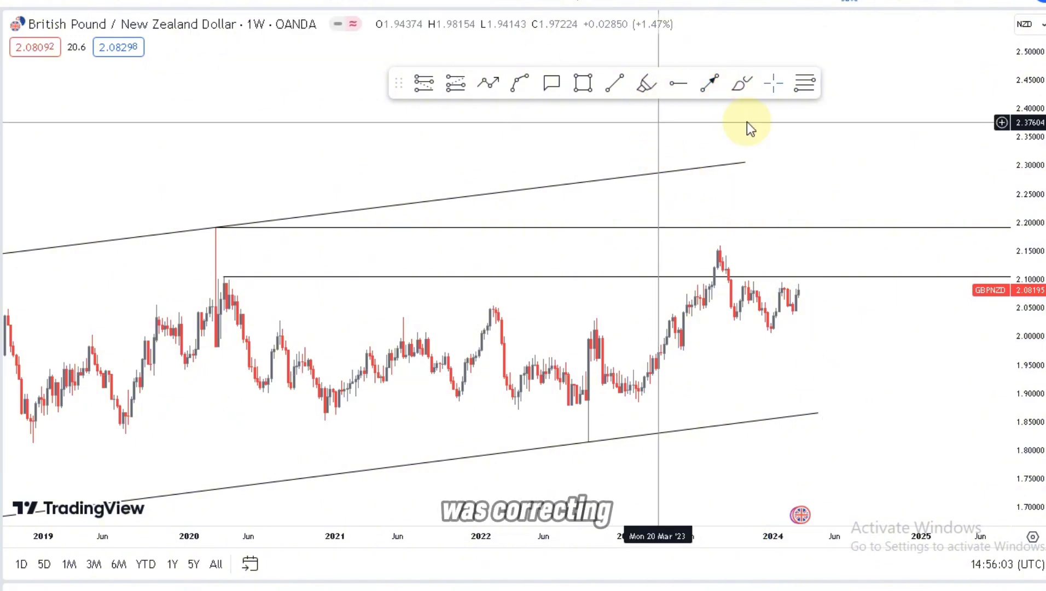
# Draw a trend line under the 2023 rally, from about 1.886 at 30 January 2023 to about 2.070 at 11 September 2023.
pyautogui.click(741, 83)
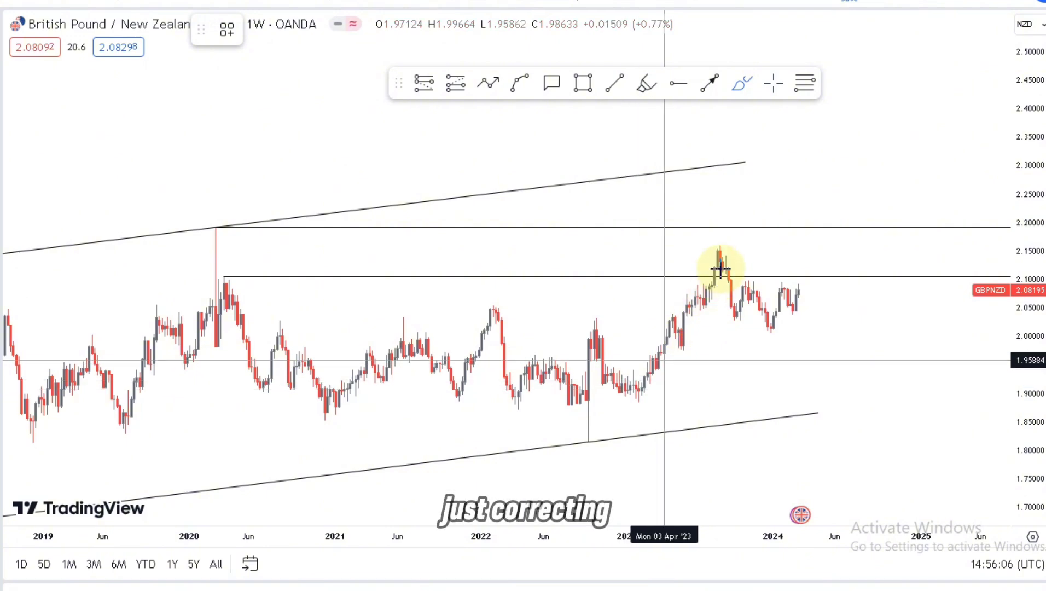
pyautogui.click(617, 85)
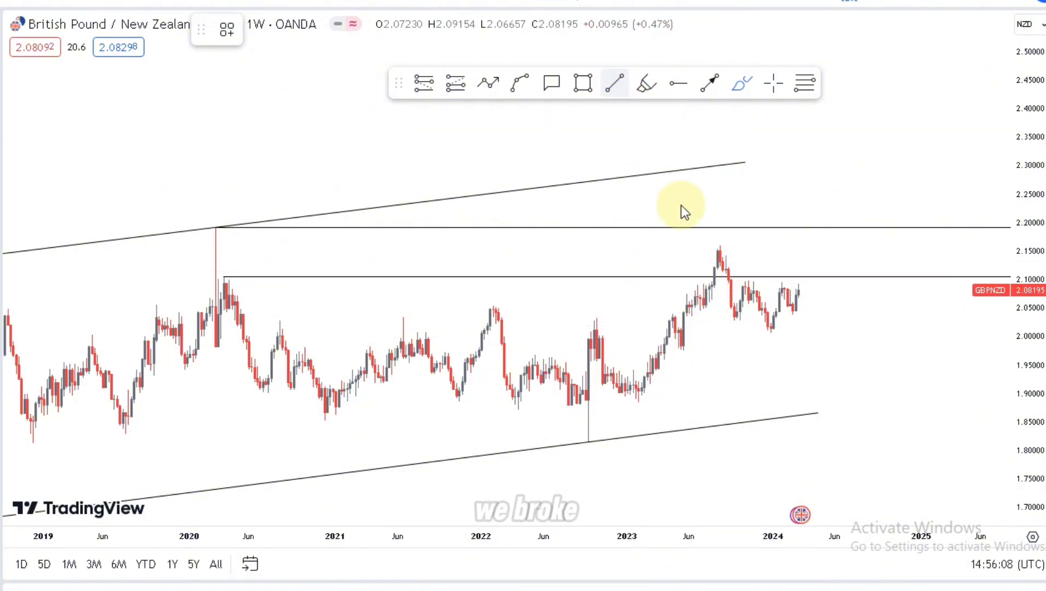
pyautogui.moveTo(724, 295); pyautogui.dragTo(735, 296)
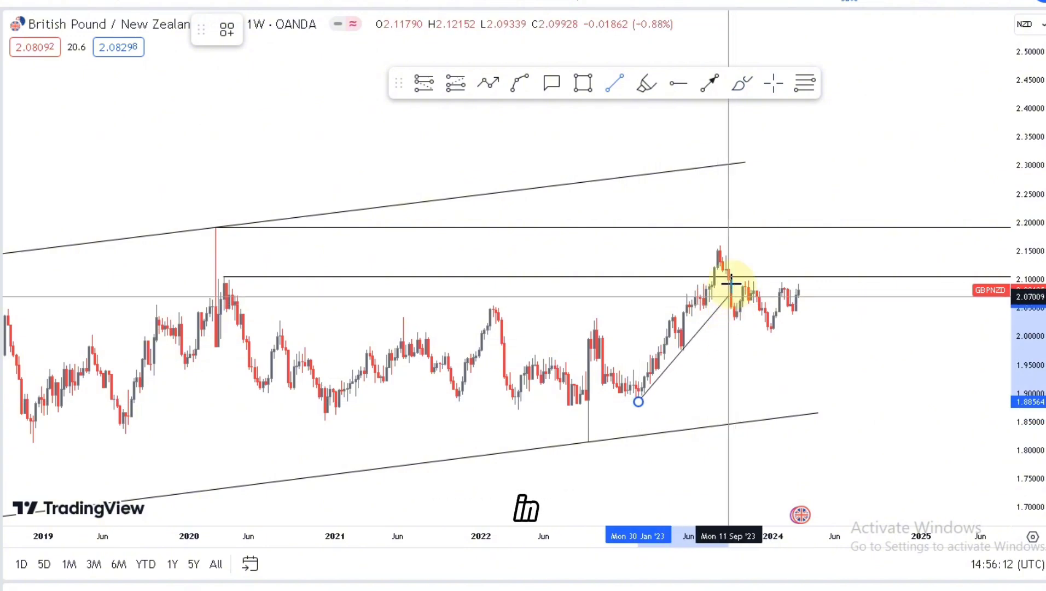
pyautogui.click(728, 297)
pyautogui.click(731, 332)
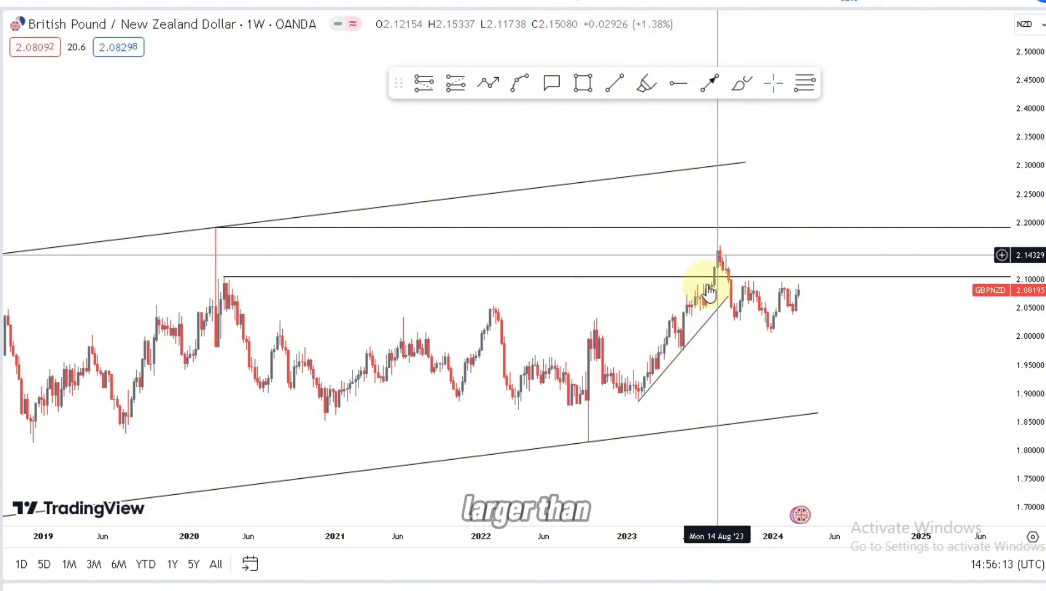
# Draw a trend line above the 2023 rally, from about 1.950 at 7 November 2022 to about 2.164 at the August 2023 peak.
pyautogui.click(615, 92)
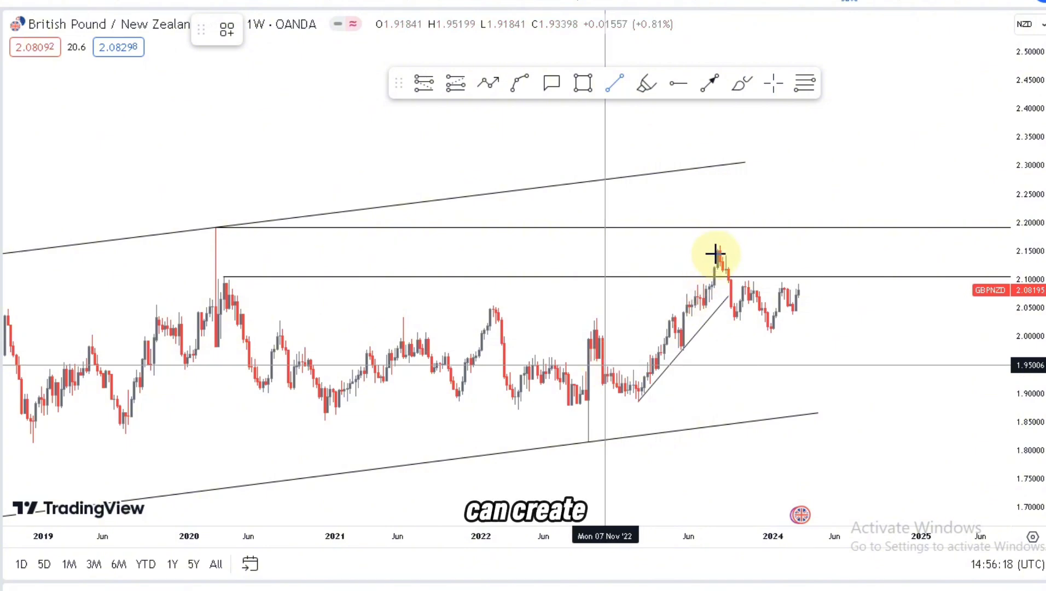
pyautogui.click(605, 364)
pyautogui.click(722, 241)
pyautogui.click(461, 338)
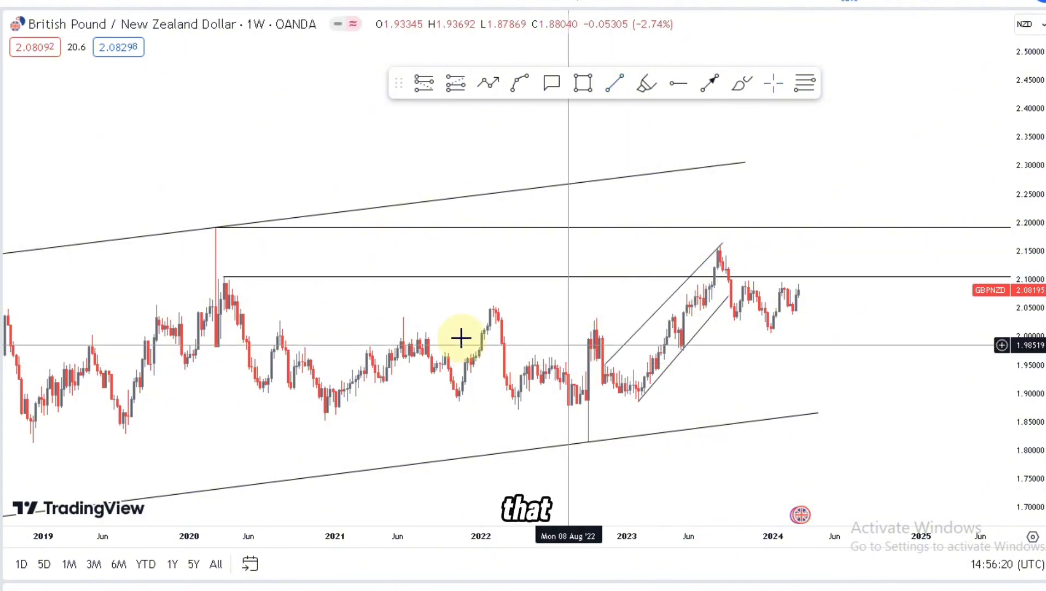
# Draw a descending trend line from the March 2020 spike high through the early 2022 high to about 2.010 in late 2022.
pyautogui.scroll(-3, 551, 103)
pyautogui.click(614, 84)
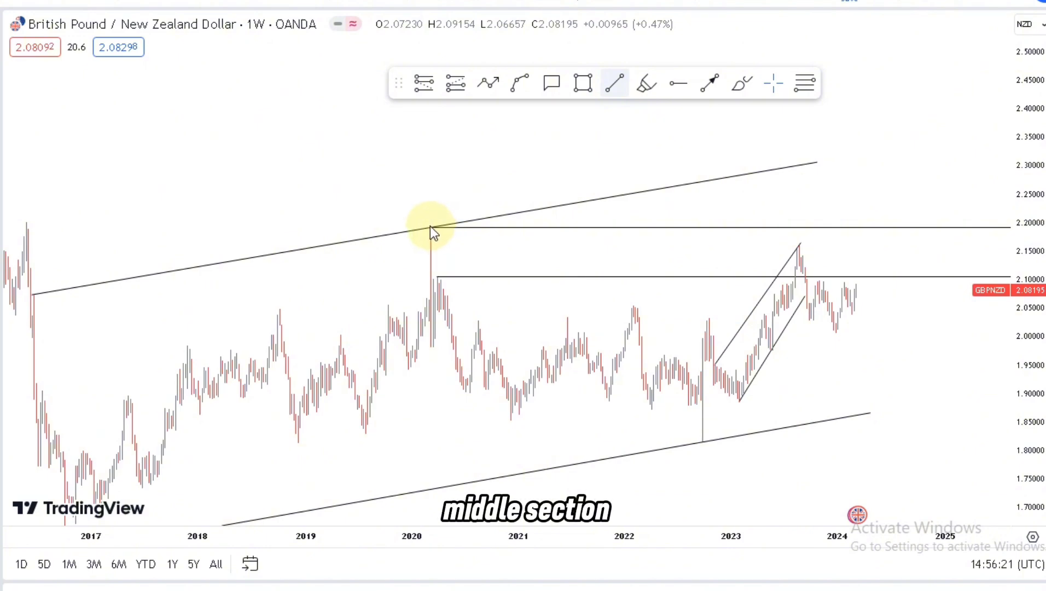
pyautogui.click(431, 227)
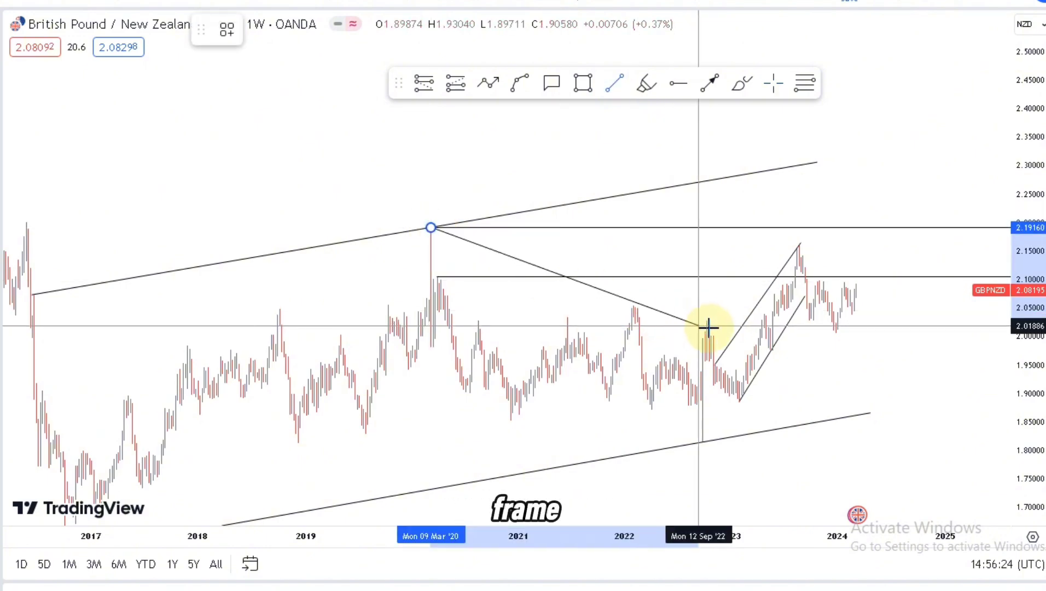
pyautogui.click(693, 294)
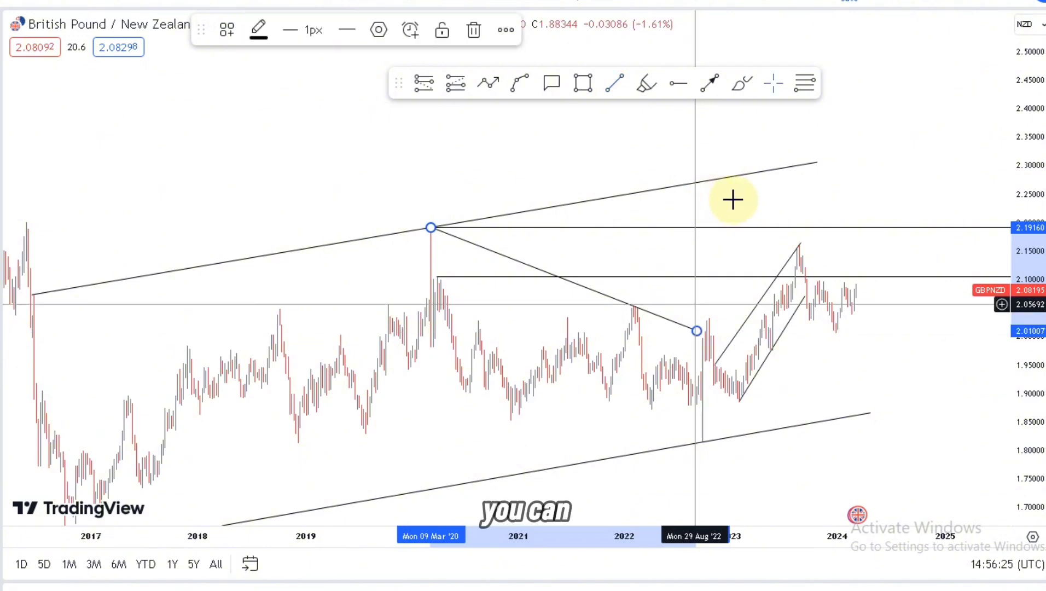
# Draw a lower trend line from the October 2022 spike low near 1.815 back to about 1.884 at 12 August 2019.
pyautogui.moveTo(731, 201); pyautogui.dragTo(677, 182)
pyautogui.click(611, 85)
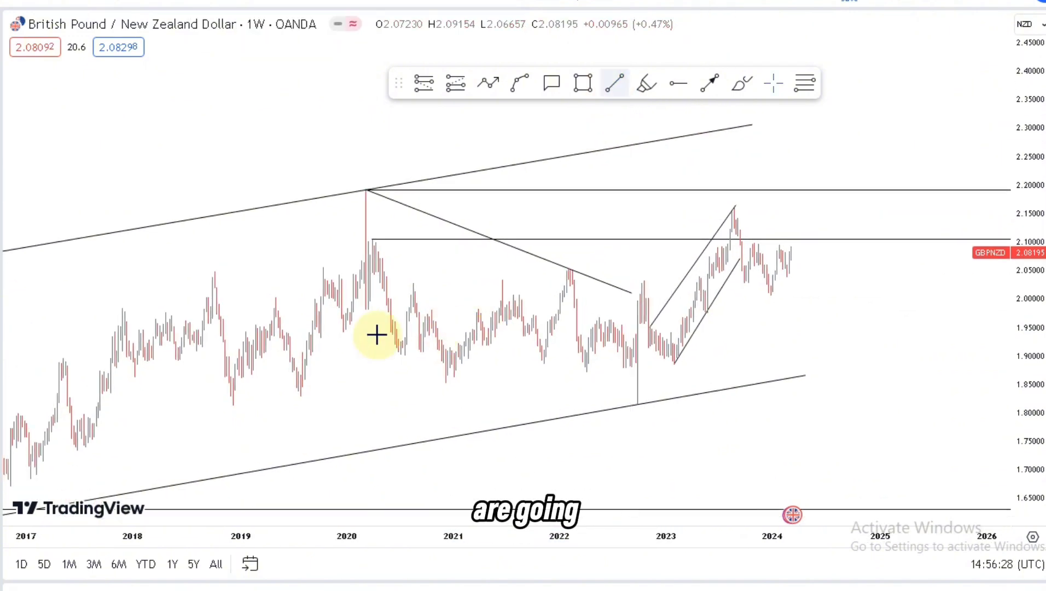
pyautogui.click(640, 404)
pyautogui.moveTo(316, 358); pyautogui.dragTo(305, 365)
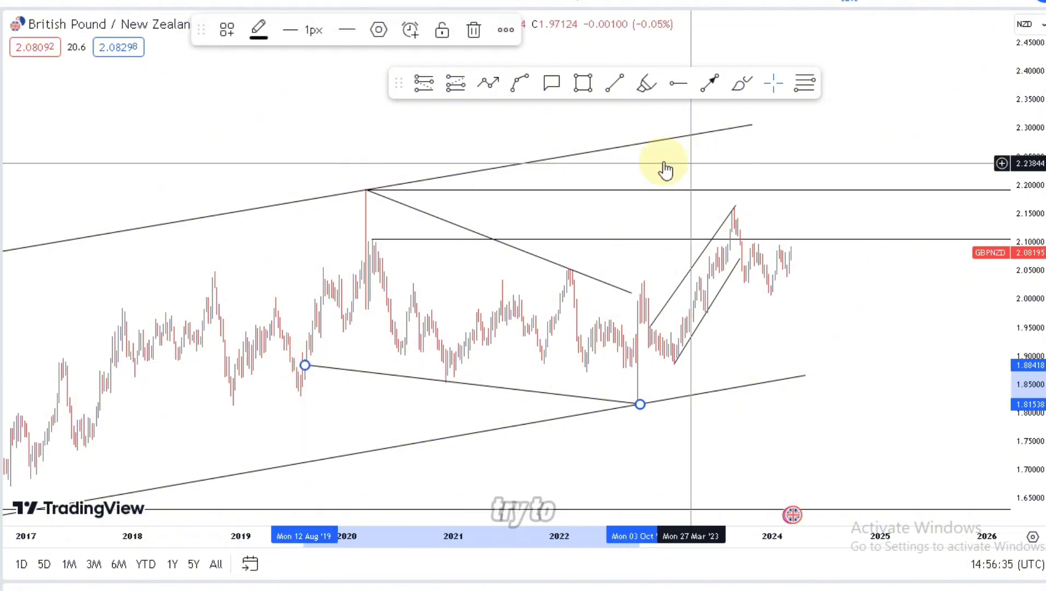
# Brush marks at the upper channel line's end near 2.30, the 2020 highs and the decline after the 2023 peak, and remove them.
pyautogui.click(742, 83)
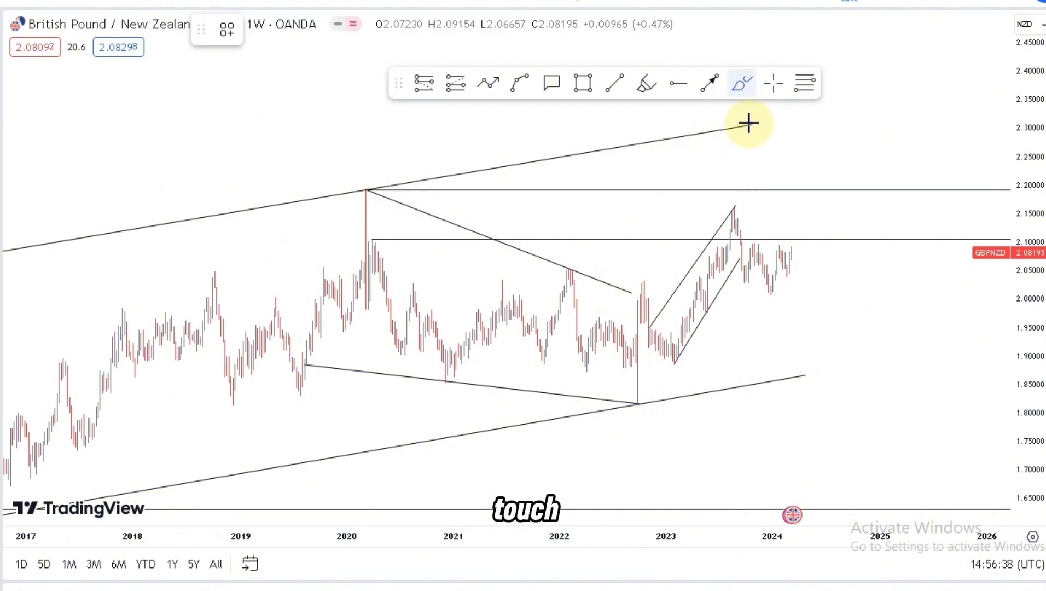
pyautogui.moveTo(745, 131); pyautogui.dragTo(751, 125)
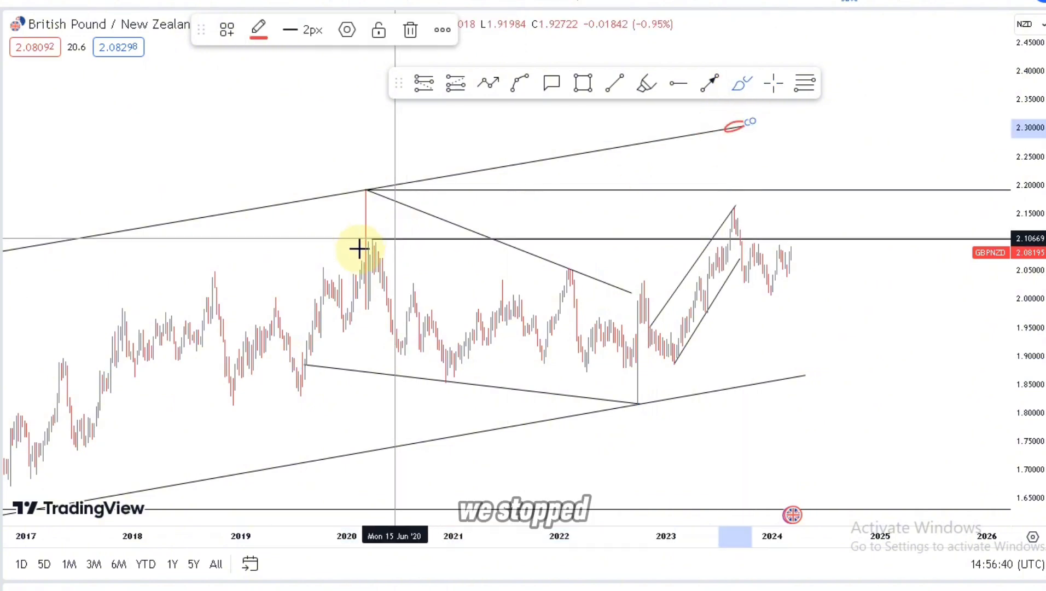
pyautogui.moveTo(360, 248); pyautogui.dragTo(388, 228)
pyautogui.moveTo(741, 205)
pyautogui.mouseDown()
pyautogui.moveTo(724, 226)
pyautogui.moveTo(742, 211)
pyautogui.moveTo(760, 293)
pyautogui.mouseUp()
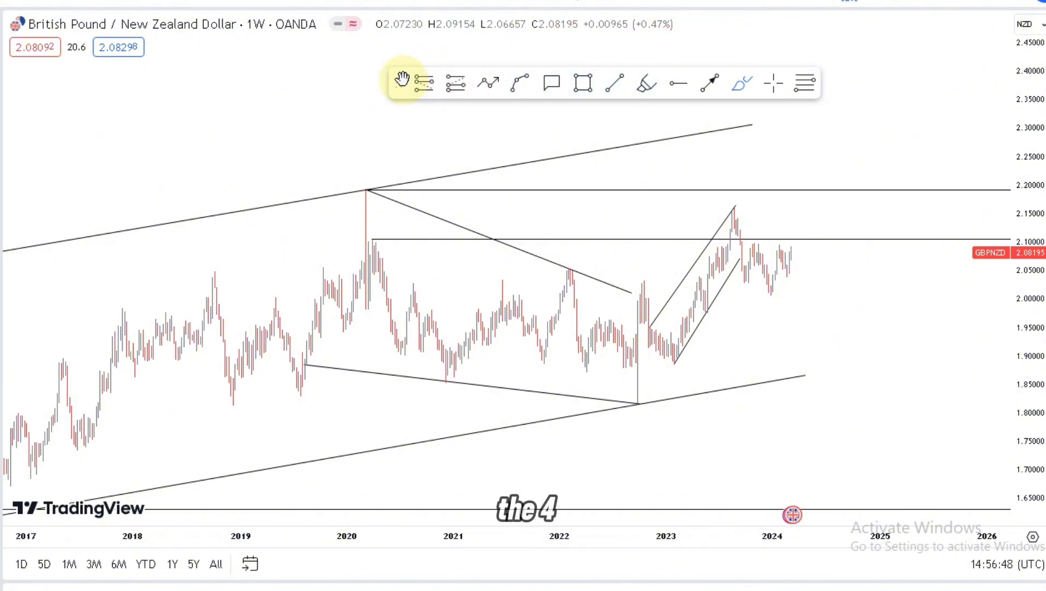
# Draw a rectangle over the end of the upper channel line, from about 2.34 at July 2023 to about 2.27 at November 2023.
pyautogui.moveTo(402, 80); pyautogui.dragTo(294, 50)
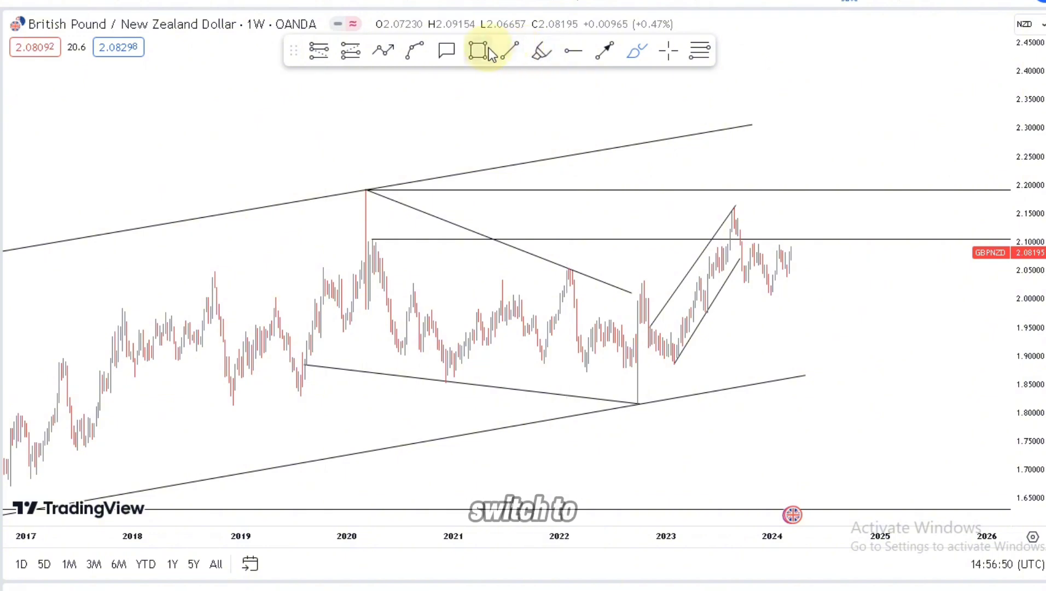
pyautogui.moveTo(722, 105); pyautogui.dragTo(758, 139)
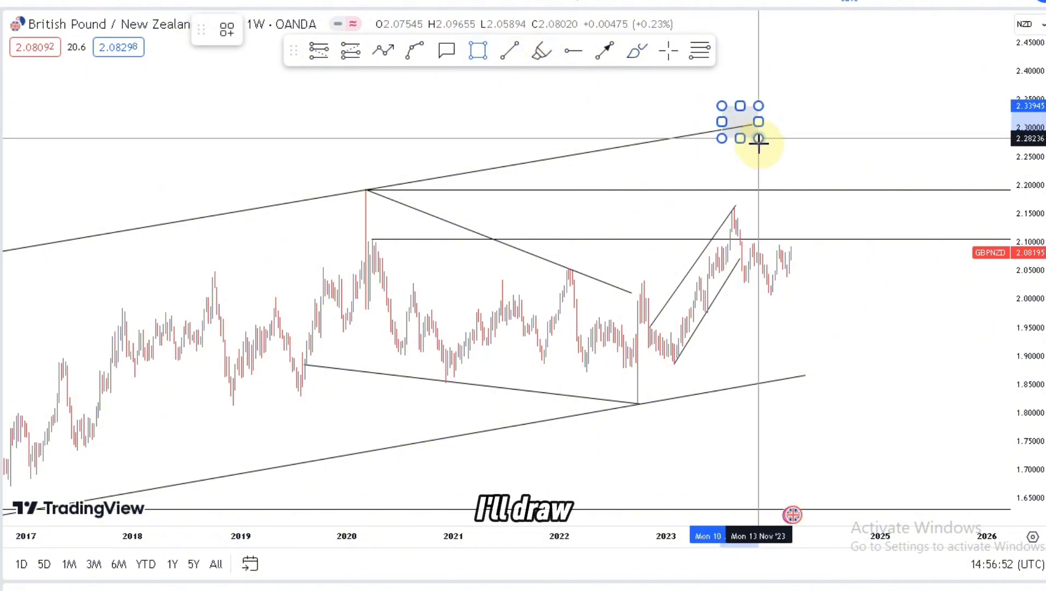
pyautogui.click(687, 176)
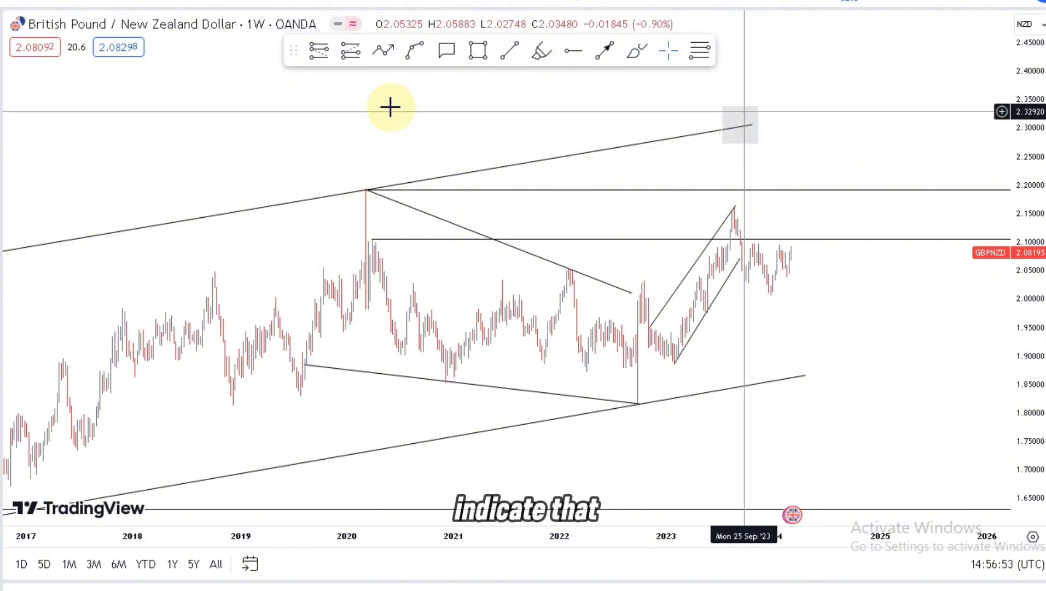
# Switch the chart to the daily time frame and bring the 2023 rising channel into view.
pyautogui.click(280, 1)
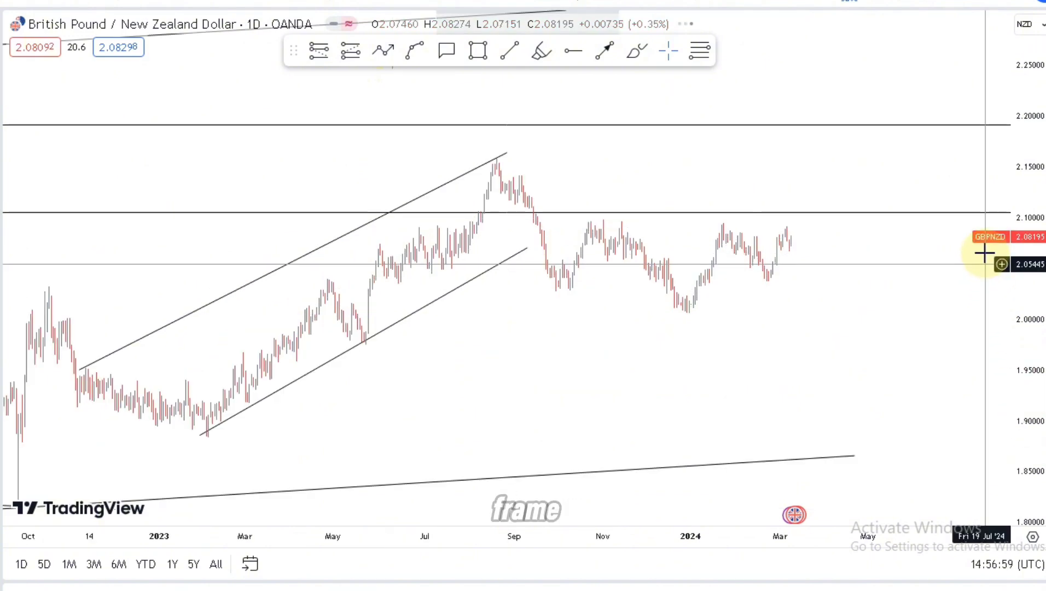
pyautogui.scroll(2, 656, 362)
pyautogui.moveTo(571, 348); pyautogui.dragTo(819, 339)
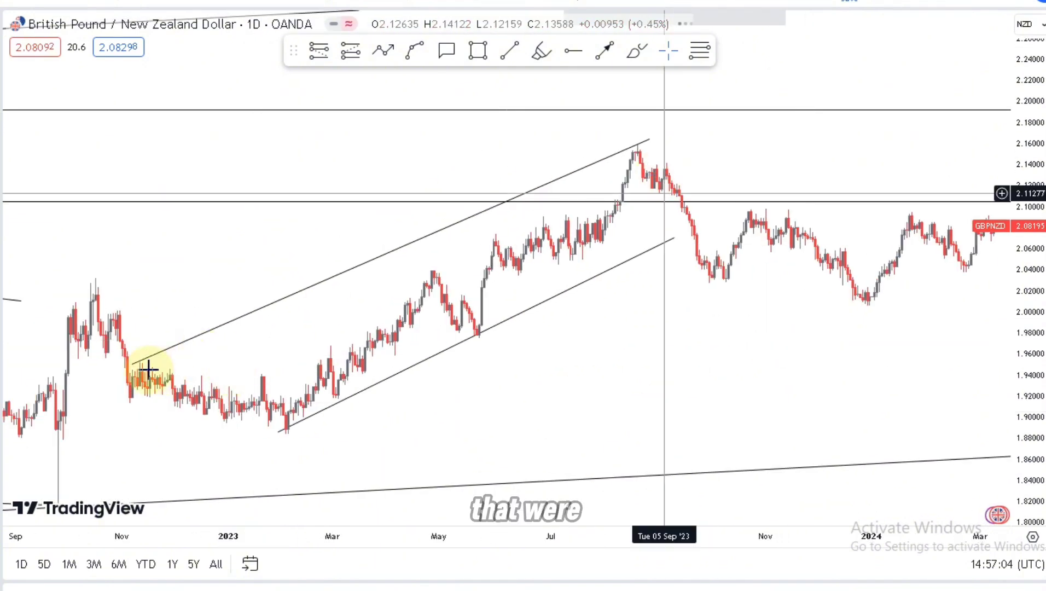
# Refine the 2023 channel's lower trend line to run from about 1.881 at 31 January 2023 to about 2.079 at 15 September 2023.
pyautogui.click(135, 365)
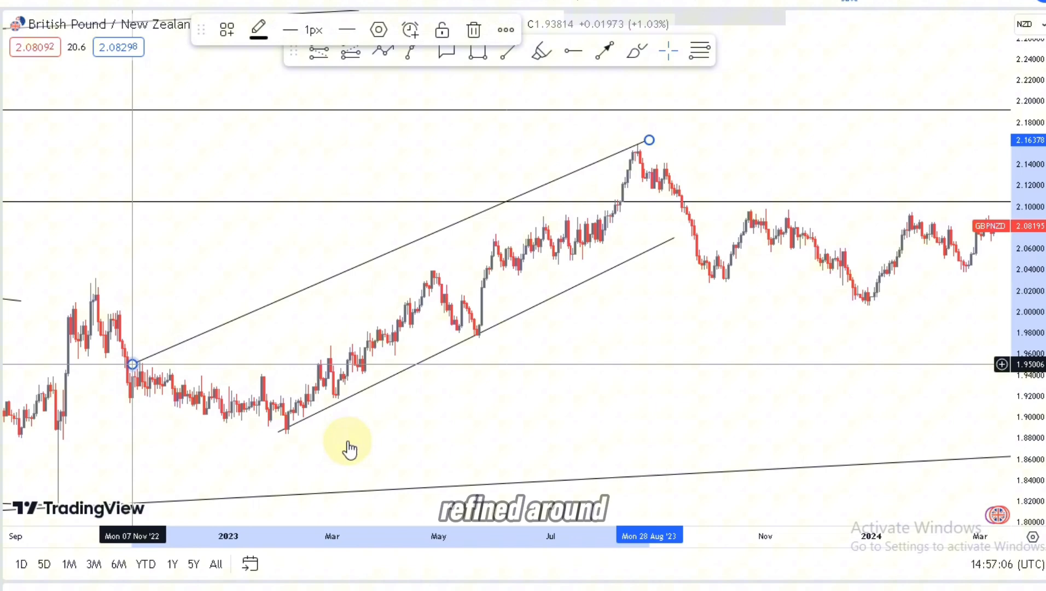
pyautogui.click(281, 432)
pyautogui.moveTo(281, 437); pyautogui.dragTo(312, 430)
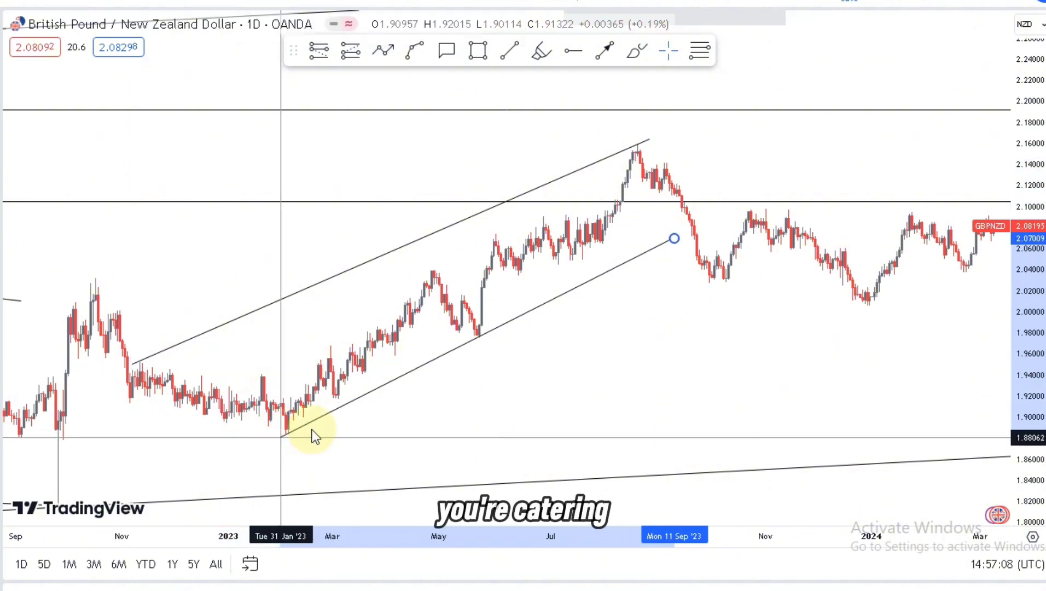
pyautogui.moveTo(678, 250); pyautogui.dragTo(686, 231)
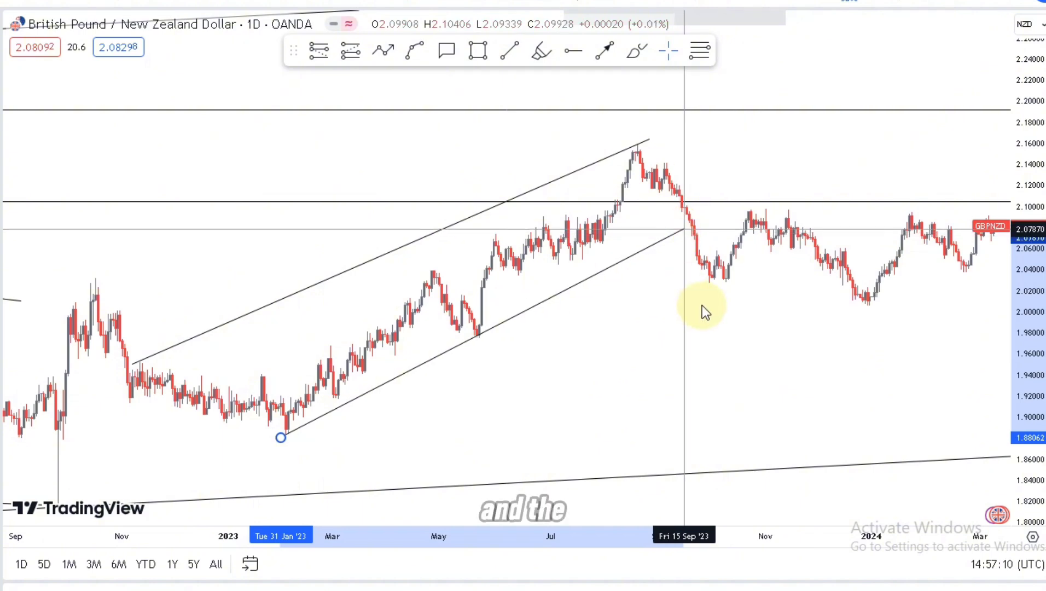
# Draw an inner upper trend line from the 26 April 2023 high near 2.04 to the August 2023 peak.
pyautogui.click(509, 56)
pyautogui.click(421, 276)
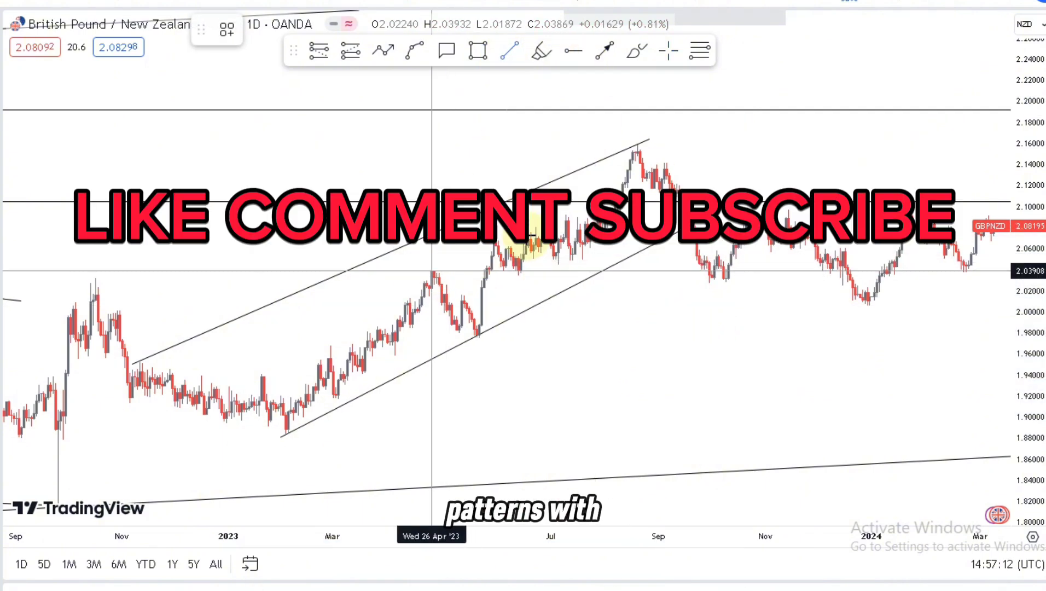
pyautogui.click(638, 146)
# Draw an inner lower trend line from the 24 May 2023 low near 1.977 to about 2.10 at early September 2023.
pyautogui.click(512, 52)
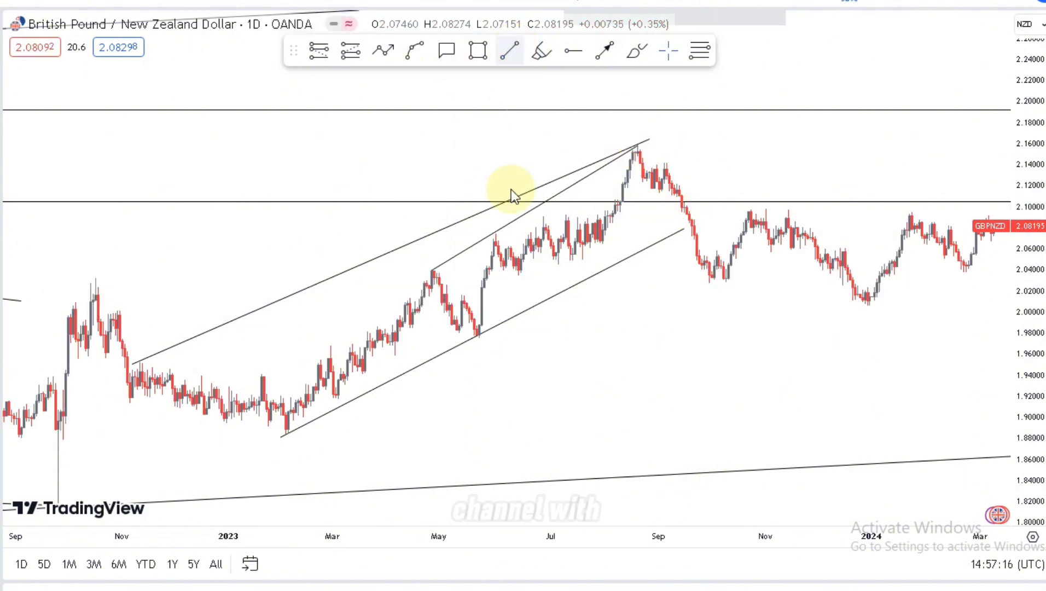
pyautogui.click(482, 334)
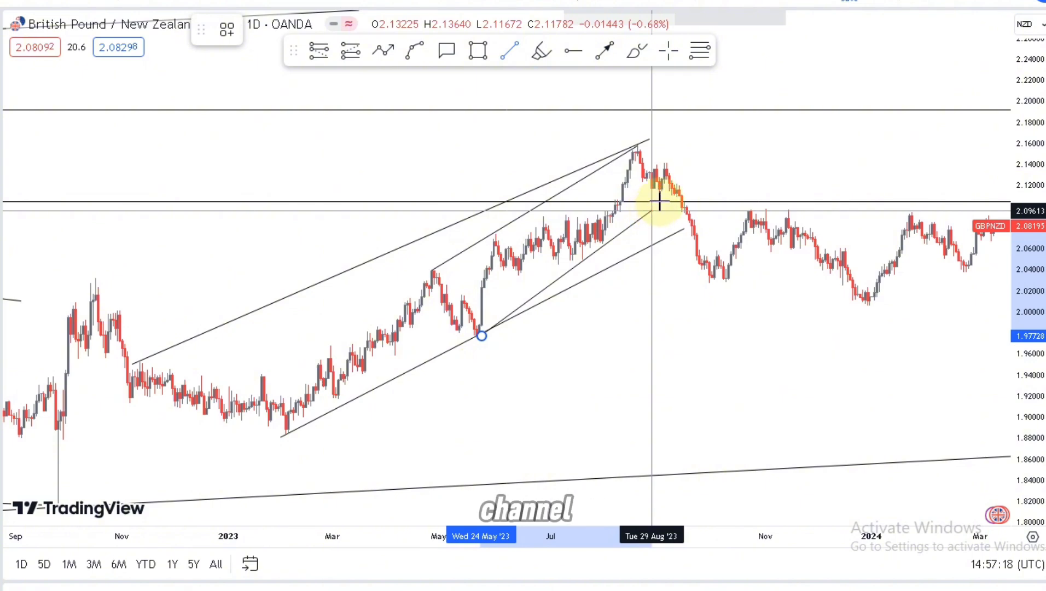
pyautogui.click(618, 345)
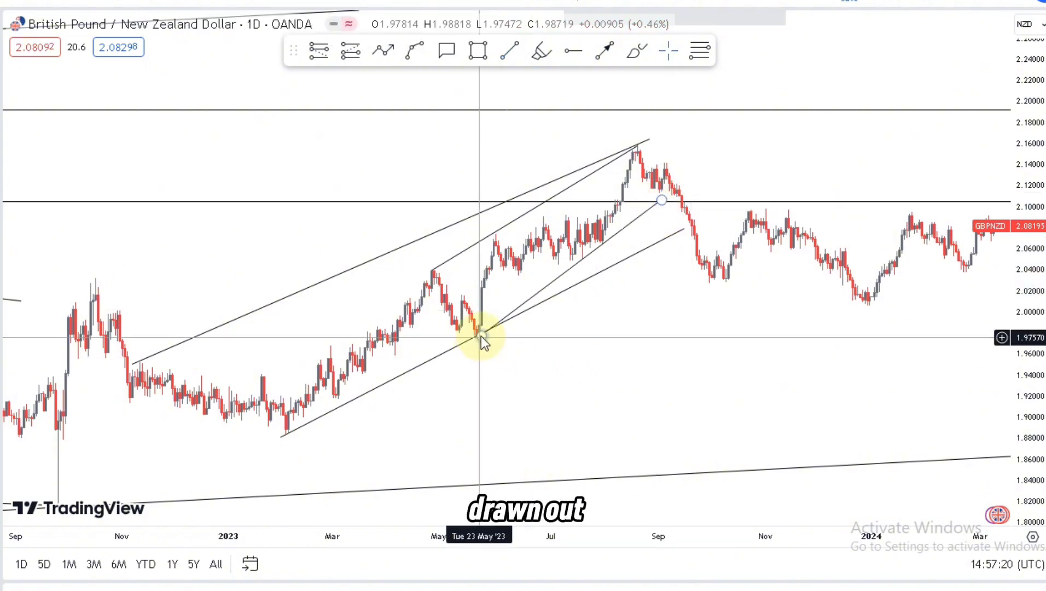
pyautogui.moveTo(482, 335); pyautogui.dragTo(580, 335)
# Delete the horizontal ray near 2.10 and place a new one at about 2.16, starting from the August 2023 peak.
pyautogui.click(709, 198)
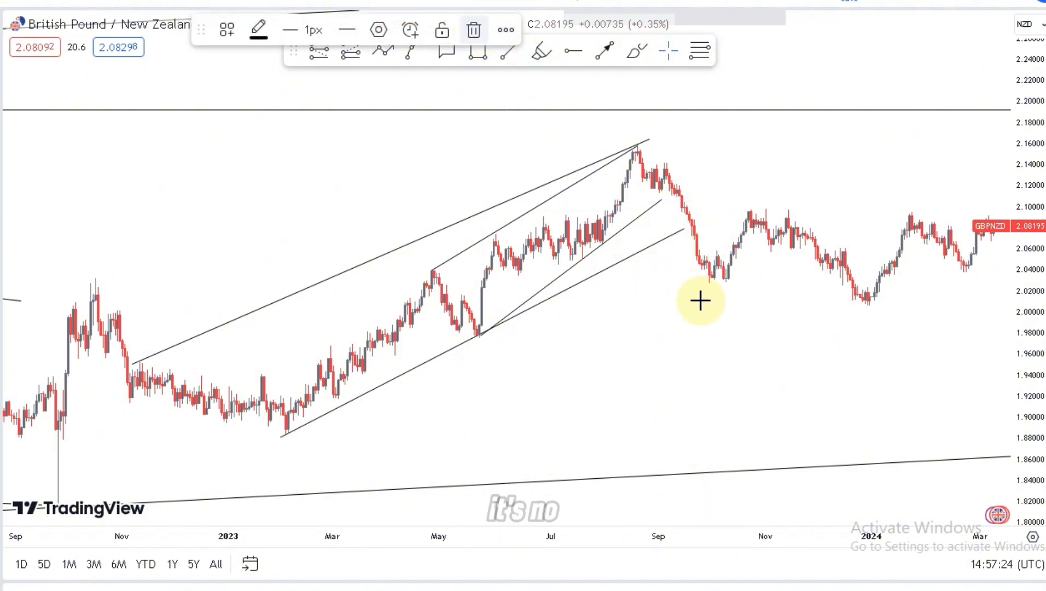
pyautogui.moveTo(624, 320); pyautogui.dragTo(284, 319)
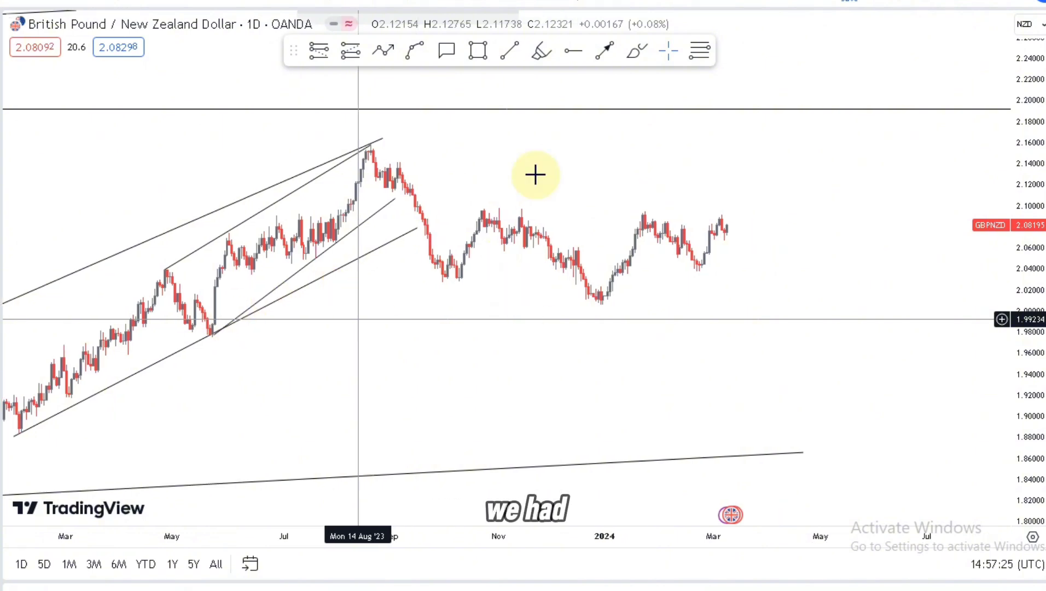
pyautogui.click(576, 50)
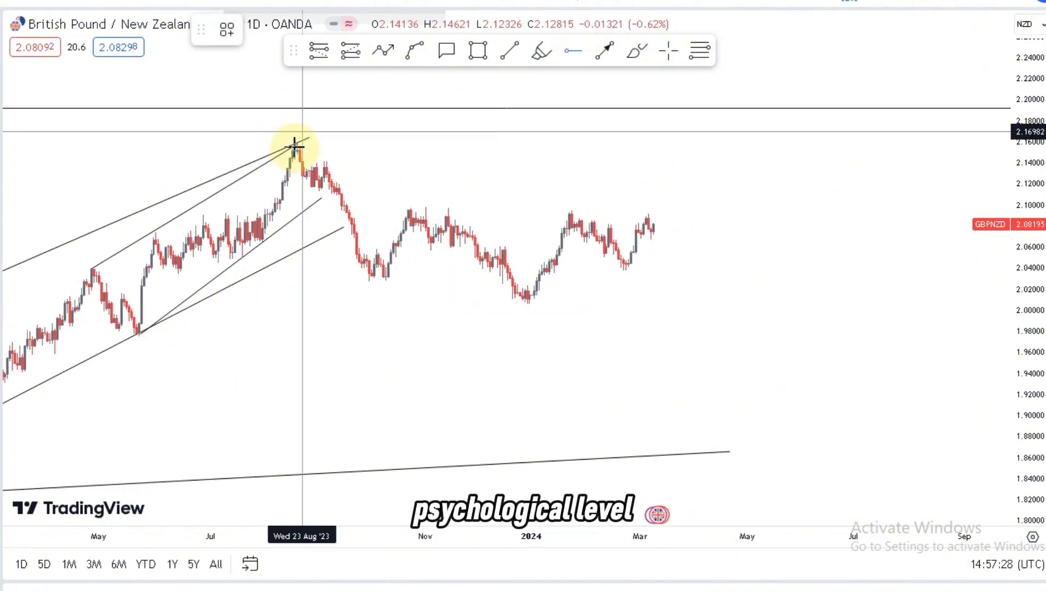
pyautogui.click(387, 170)
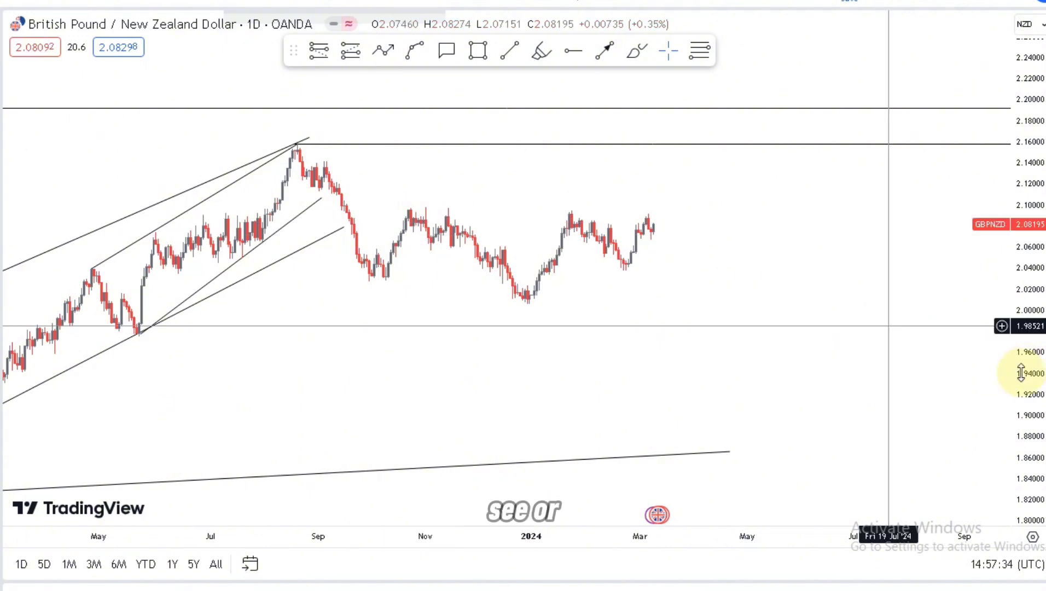
# Place a horizontal ray from the late October 2023 high and adjust its level to about 2.095.
pyautogui.click(410, 202)
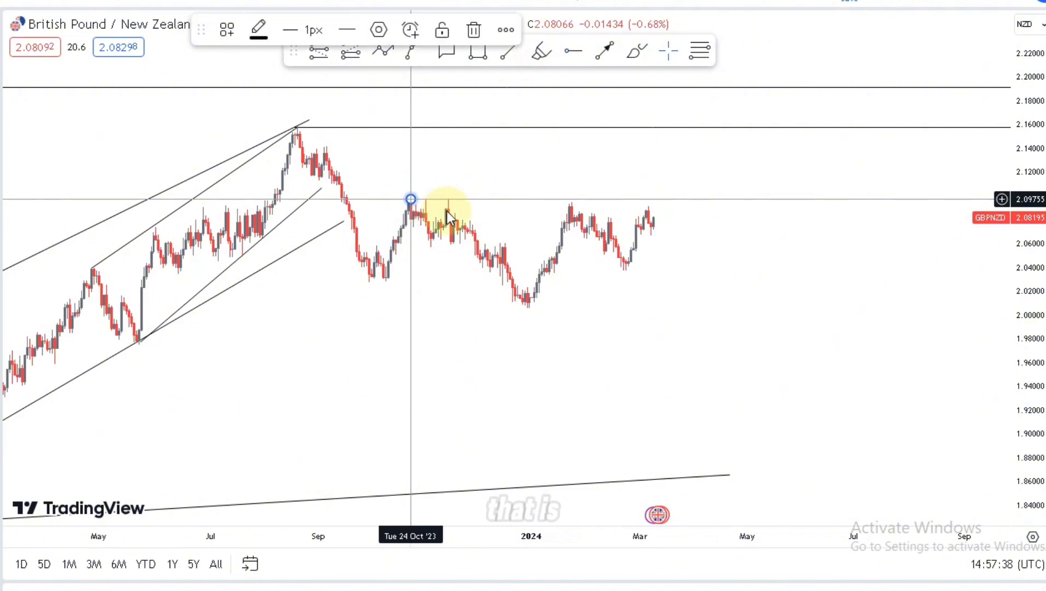
pyautogui.click(620, 273)
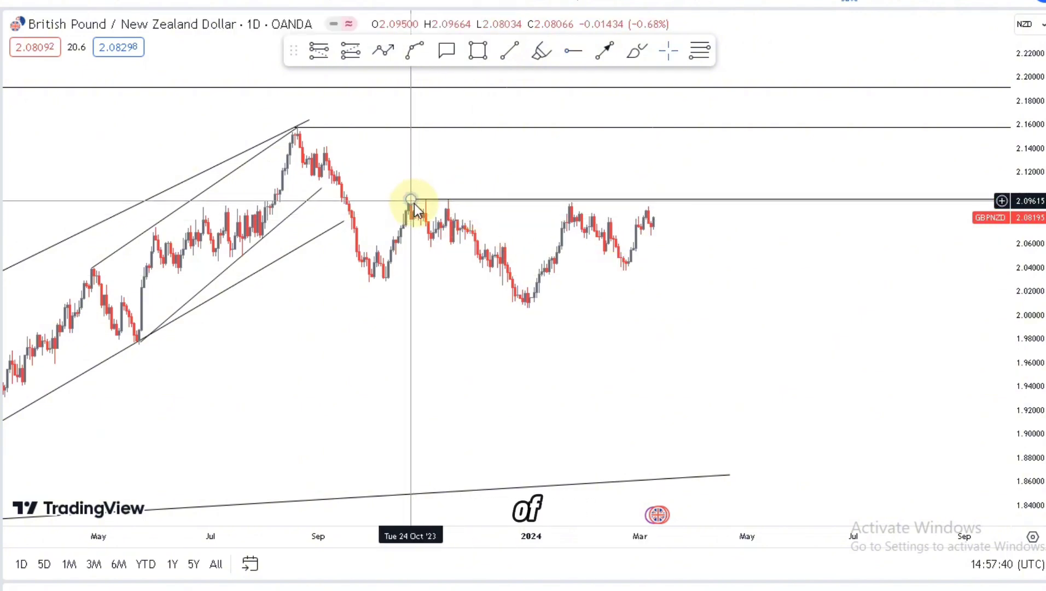
pyautogui.moveTo(410, 201); pyautogui.dragTo(413, 203)
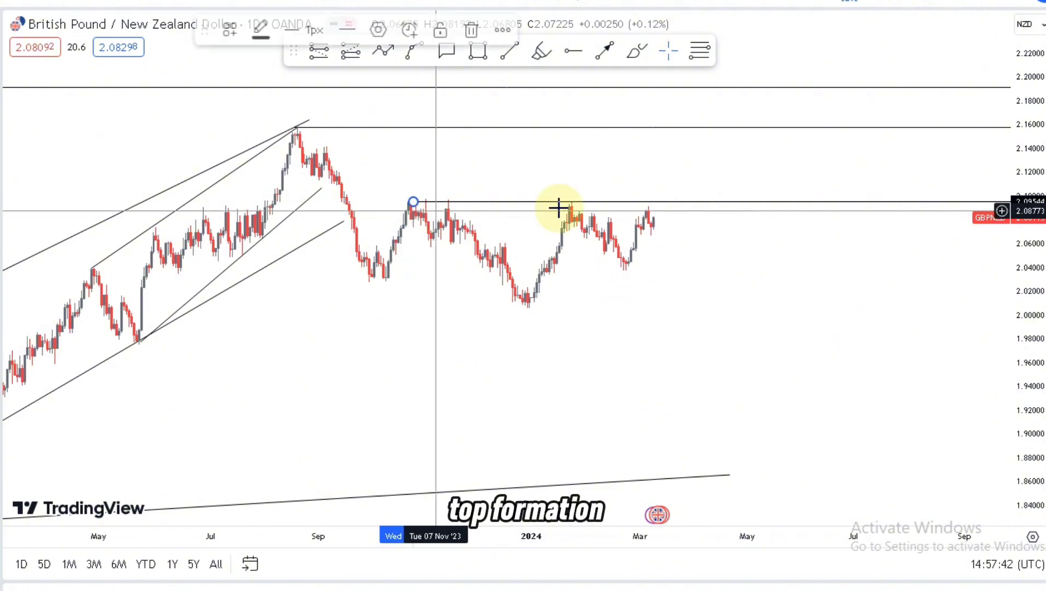
# Draw a descending trend line from about 2.027 at 29 September 2023 through the January 2024 low to about 1.995 in mid-February 2024.
pyautogui.click(509, 52)
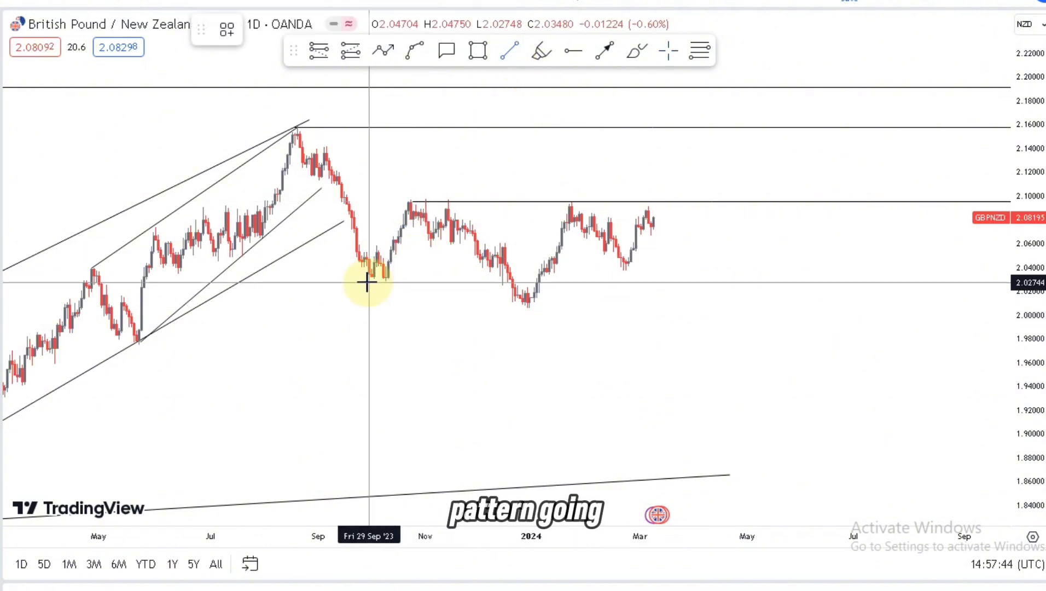
pyautogui.click(613, 321)
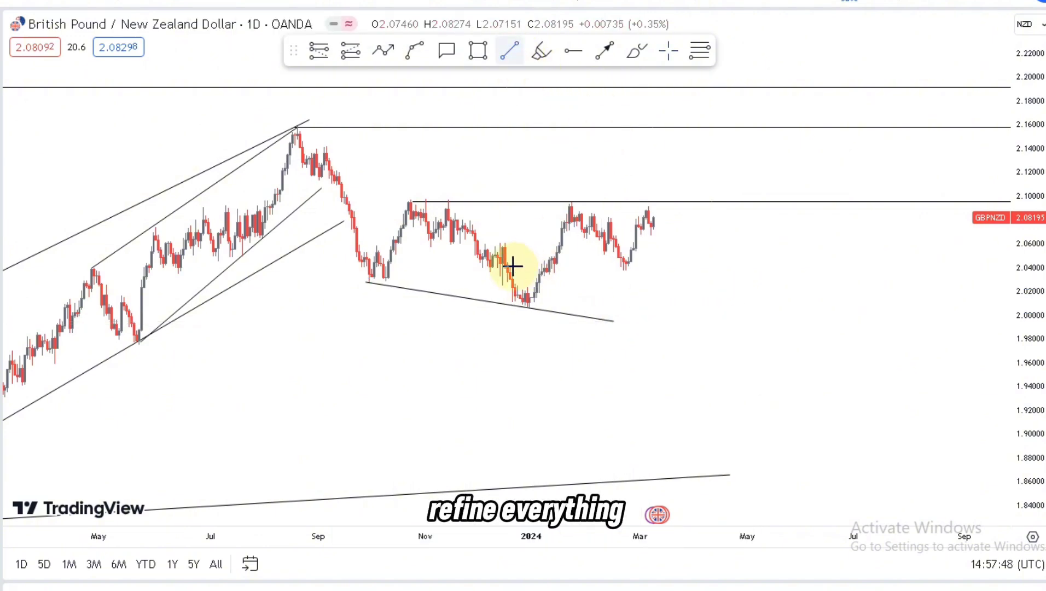
# Draw a rising channel: upper line from about 2.059 at 5 December 2023 to 2.135, lower from 2.005 at 1 January 2024 to about 2.068.
pyautogui.click(490, 246)
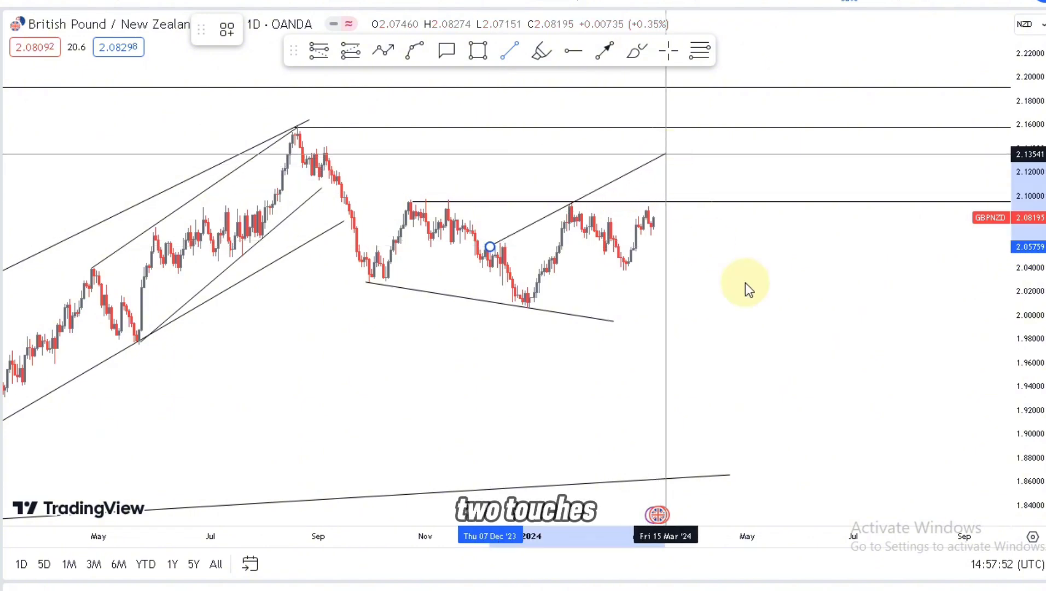
pyautogui.click(665, 155)
pyautogui.click(495, 252)
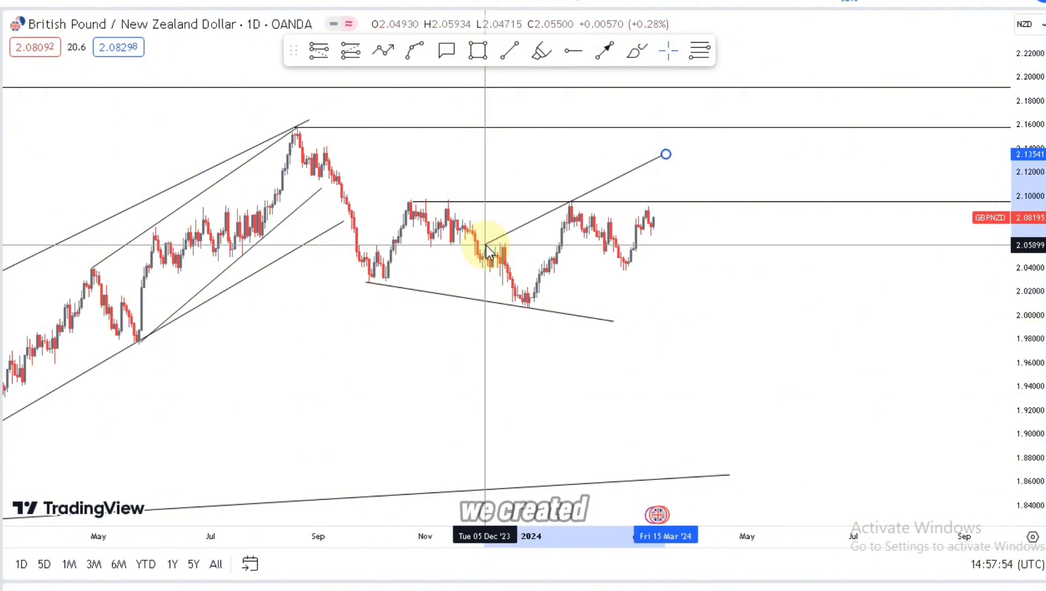
pyautogui.click(509, 51)
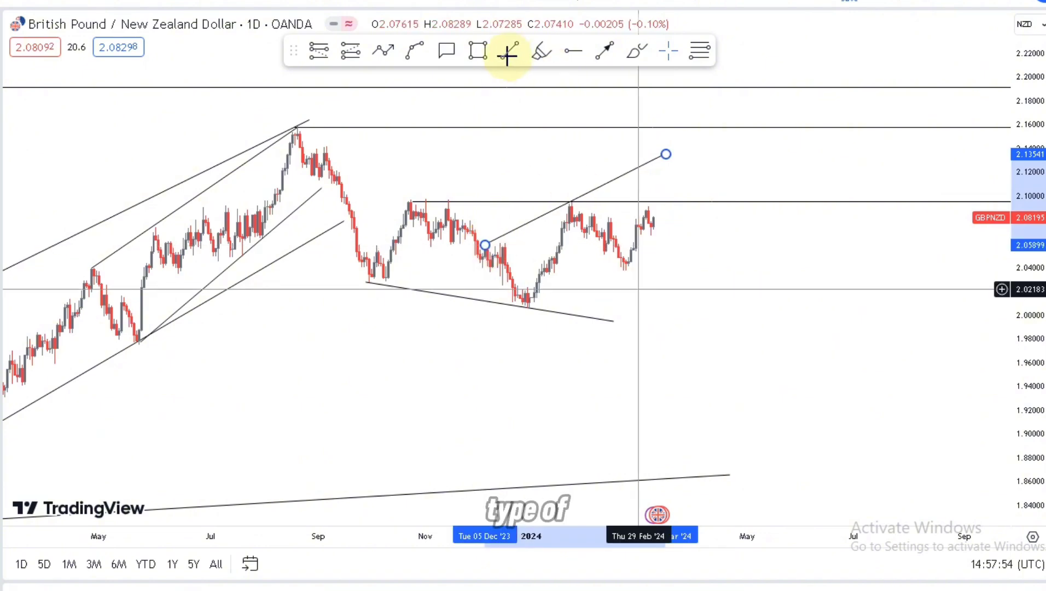
pyautogui.click(534, 310)
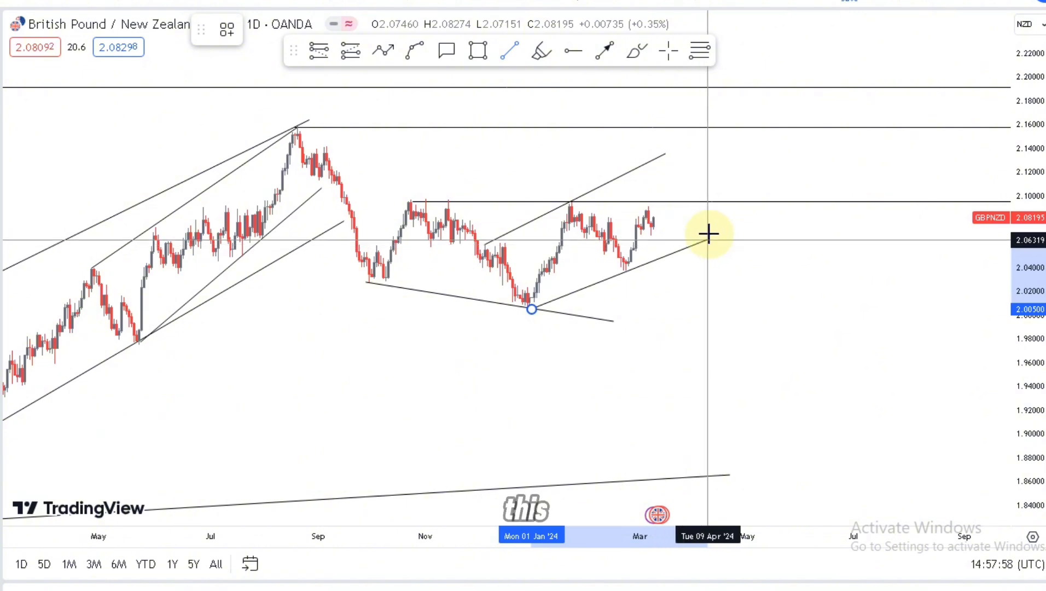
# Adjust the upper channel line to run from about 2.064 at 1 December 2023 to about 2.129 at 20 March 2024.
pyautogui.moveTo(484, 245); pyautogui.dragTo(480, 239)
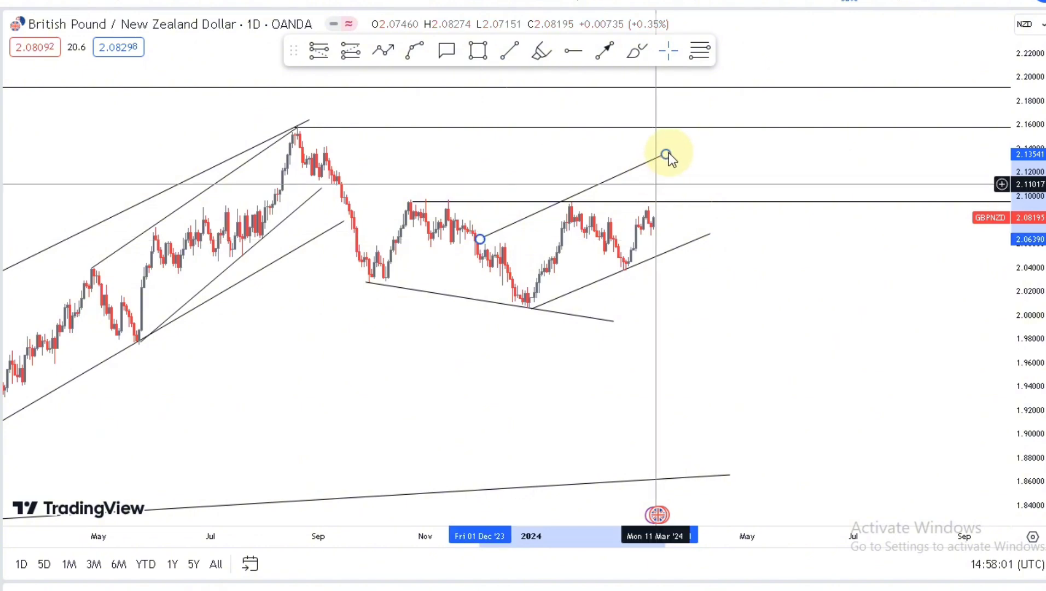
pyautogui.moveTo(667, 154); pyautogui.dragTo(672, 161)
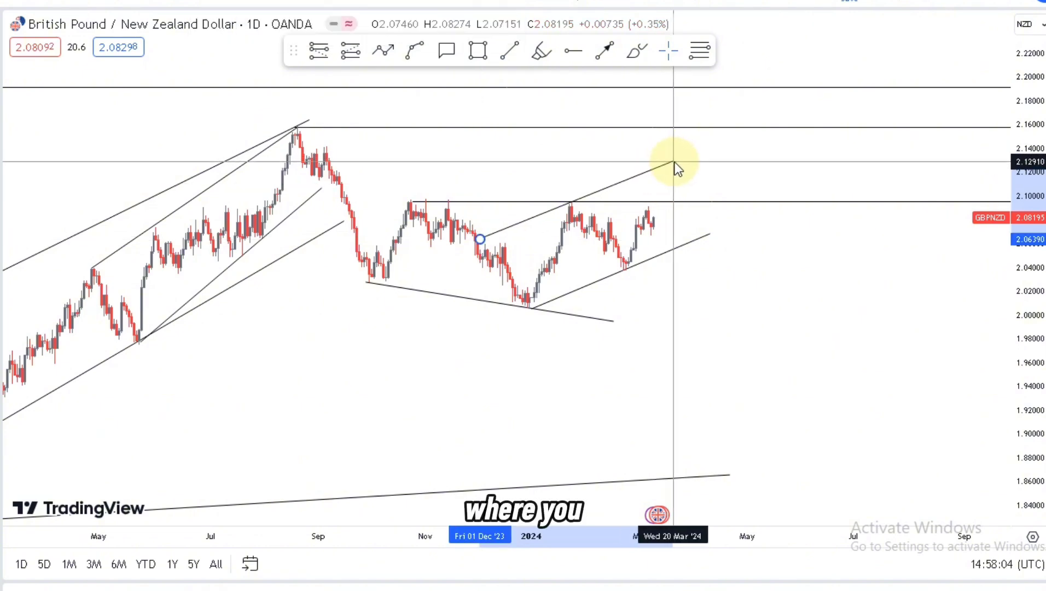
pyautogui.click(654, 301)
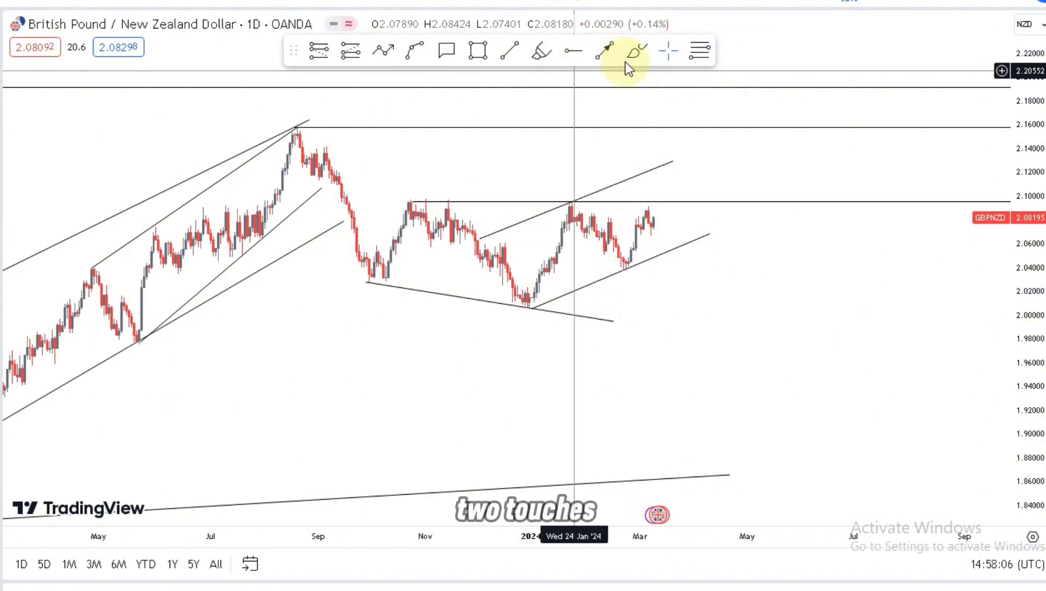
# Circle the two touches on the upper channel line with the brush and sketch a projected drop from its end.
pyautogui.moveTo(472, 231)
pyautogui.mouseDown()
pyautogui.moveTo(488, 243)
pyautogui.moveTo(481, 234)
pyautogui.mouseUp()
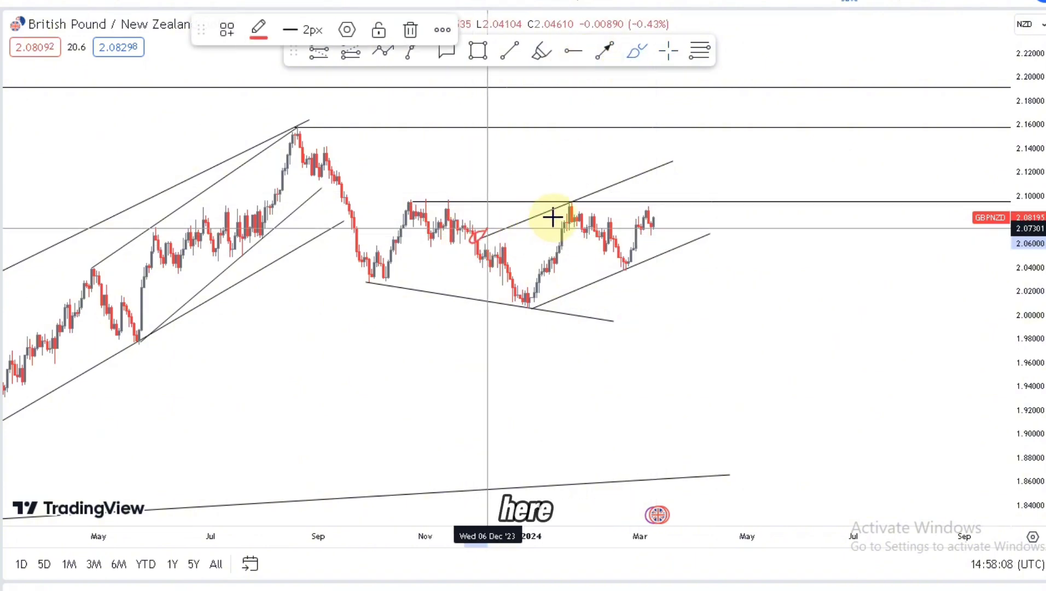
pyautogui.moveTo(559, 213); pyautogui.dragTo(579, 196)
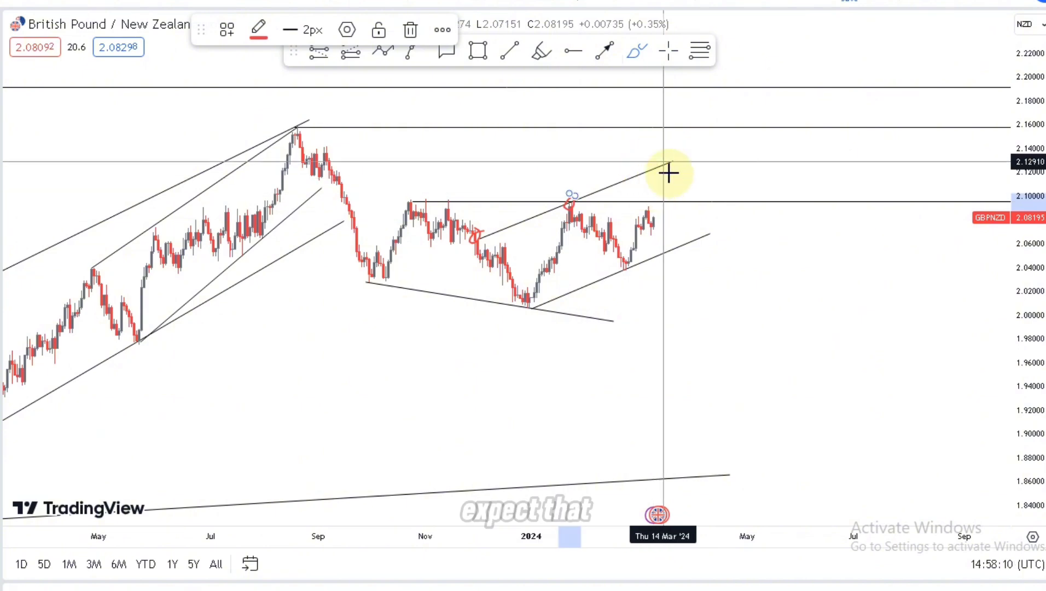
pyautogui.moveTo(656, 175); pyautogui.dragTo(666, 323)
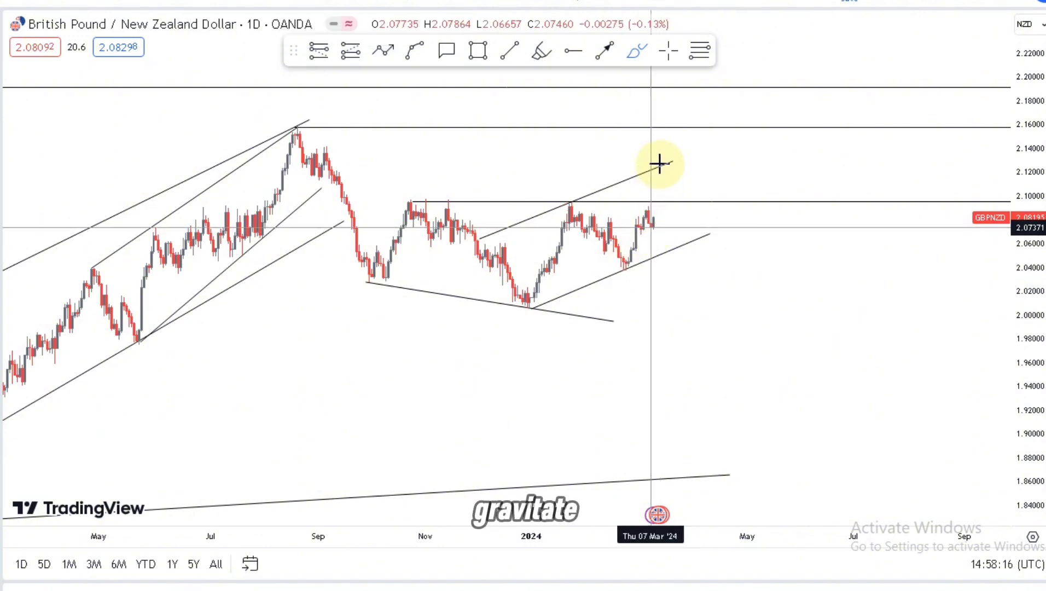
# Sketch a rising zigzag from the current price to about 2.16, and circle both its end and the August 2023 peak.
pyautogui.moveTo(652, 219)
pyautogui.mouseDown()
pyautogui.moveTo(664, 228)
pyautogui.moveTo(677, 159)
pyautogui.moveTo(691, 198)
pyautogui.mouseUp()
pyautogui.moveTo(694, 132); pyautogui.dragTo(698, 125)
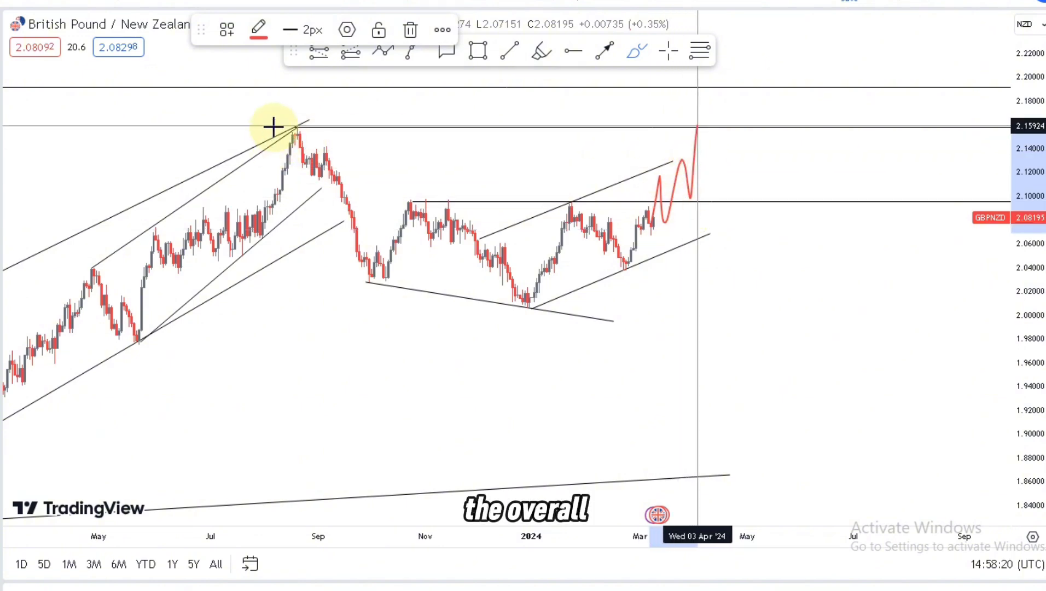
pyautogui.moveTo(294, 109)
pyautogui.mouseDown()
pyautogui.moveTo(328, 125)
pyautogui.moveTo(305, 113)
pyautogui.mouseUp()
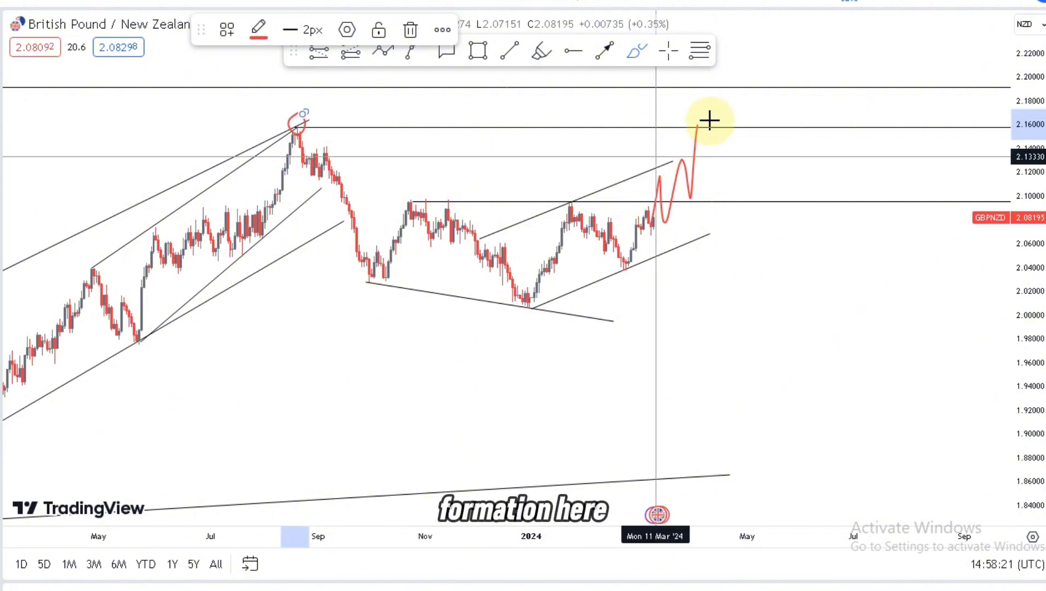
pyautogui.moveTo(706, 120)
pyautogui.mouseDown()
pyautogui.moveTo(687, 140)
pyautogui.moveTo(703, 118)
pyautogui.mouseUp()
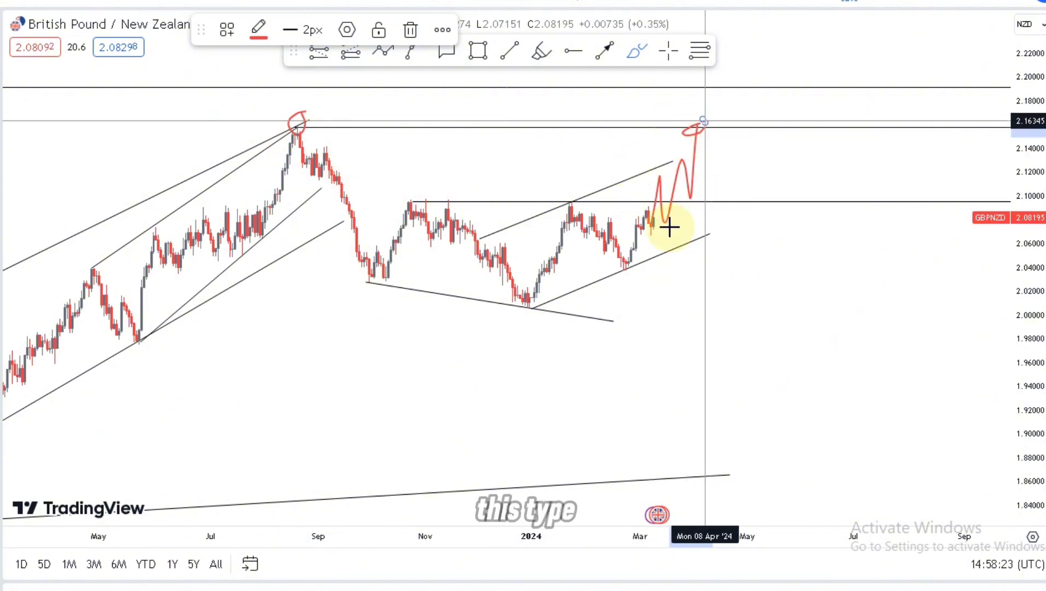
# Place a short position at 3 April 2024 with entry about 2.150, stop about 2.174 and target about 1.861.
pyautogui.click(330, 55)
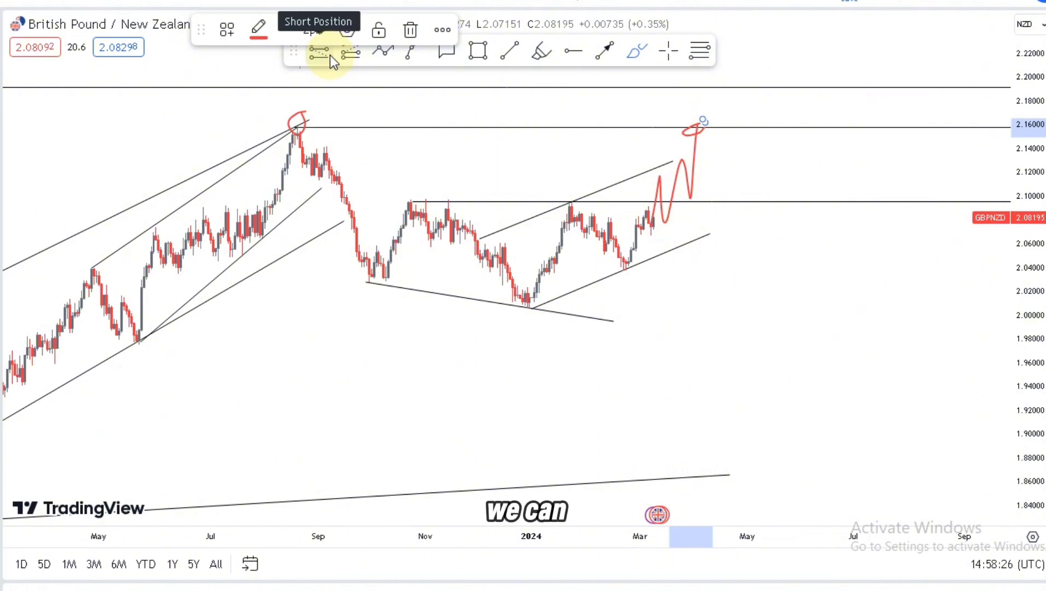
pyautogui.click(698, 137)
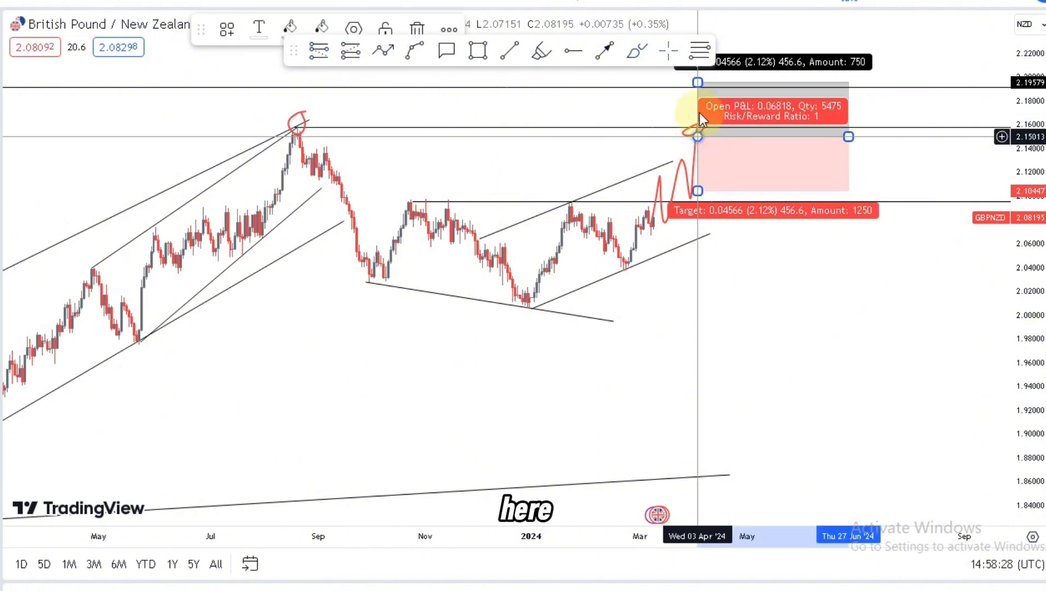
pyautogui.moveTo(698, 82); pyautogui.dragTo(699, 108)
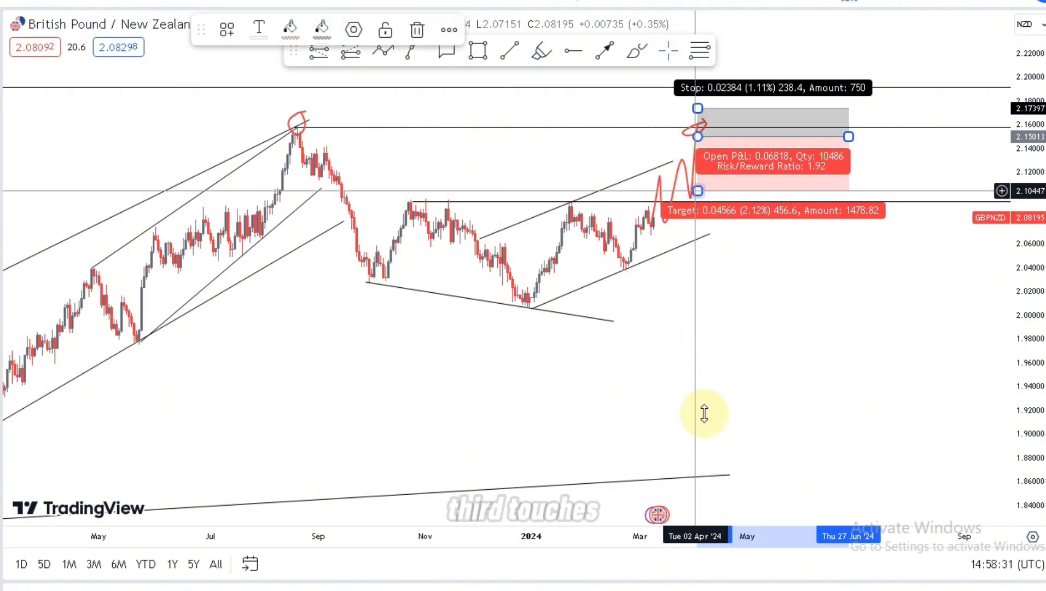
pyautogui.moveTo(705, 415); pyautogui.dragTo(715, 480)
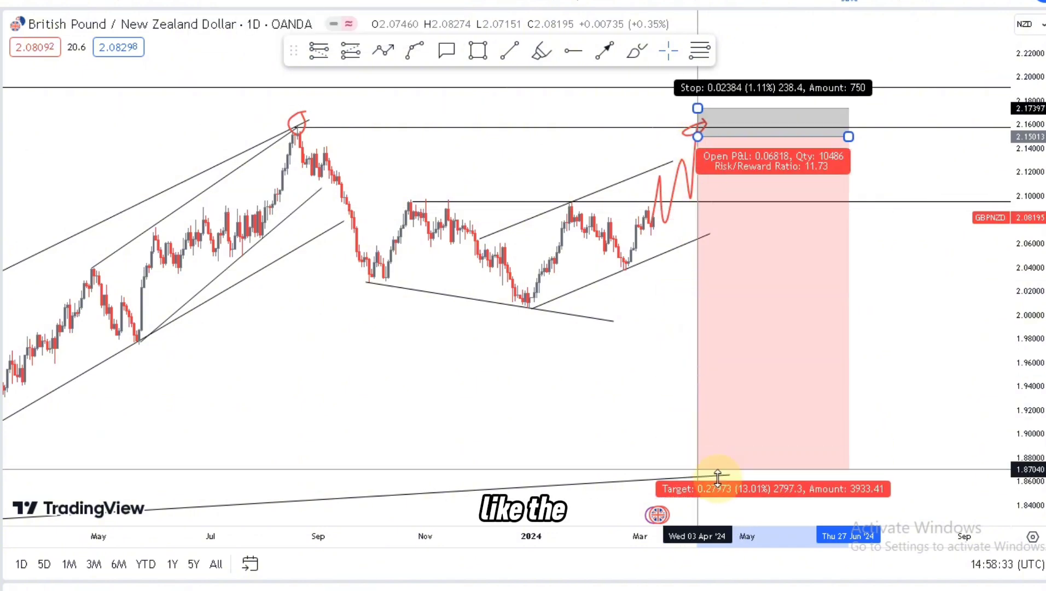
# Sketch a double-top path with the brush, ending in a fall to about 1.93, and undo the brush marks and the short position.
pyautogui.click(535, 203)
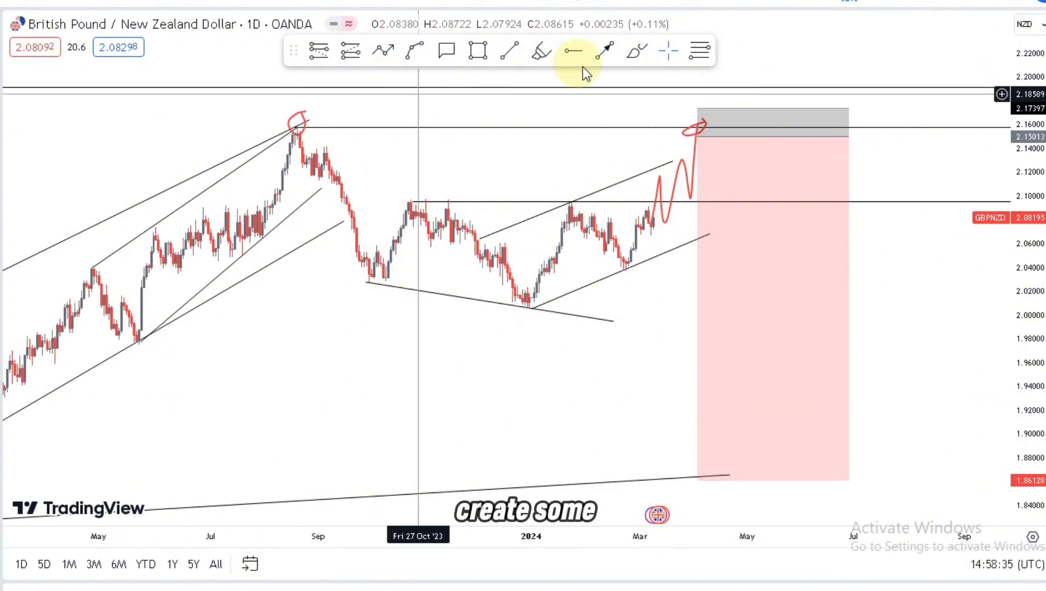
pyautogui.moveTo(152, 303)
pyautogui.mouseDown()
pyautogui.moveTo(294, 118)
pyautogui.moveTo(523, 285)
pyautogui.moveTo(703, 121)
pyautogui.moveTo(748, 397)
pyautogui.mouseUp()
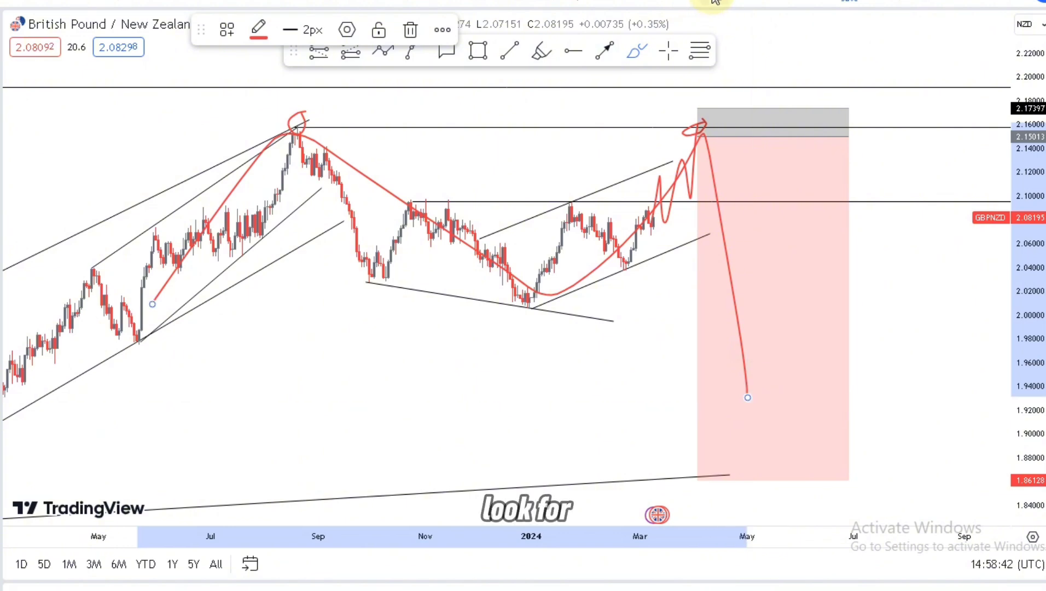
pyautogui.hotkey('ctrl', 'z')
pyautogui.hotkey('ctrl', 'z')
pyautogui.hotkey('ctrl', 'z')
pyautogui.hotkey('ctrl', 'z')
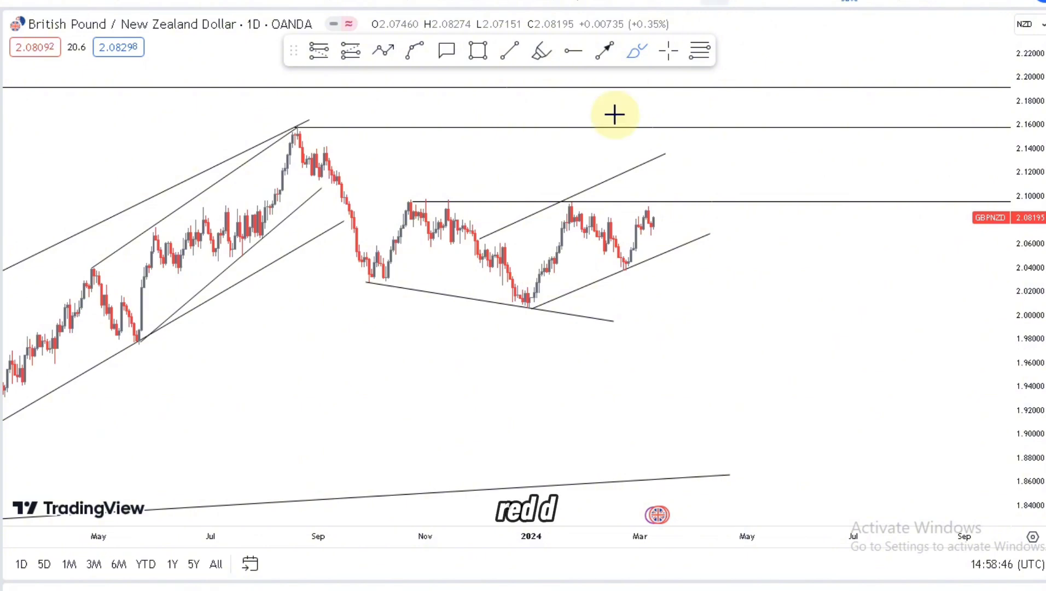
# Switch the chart to the 4-hour timeframe and frame the rising channel.
pyautogui.click(605, 50)
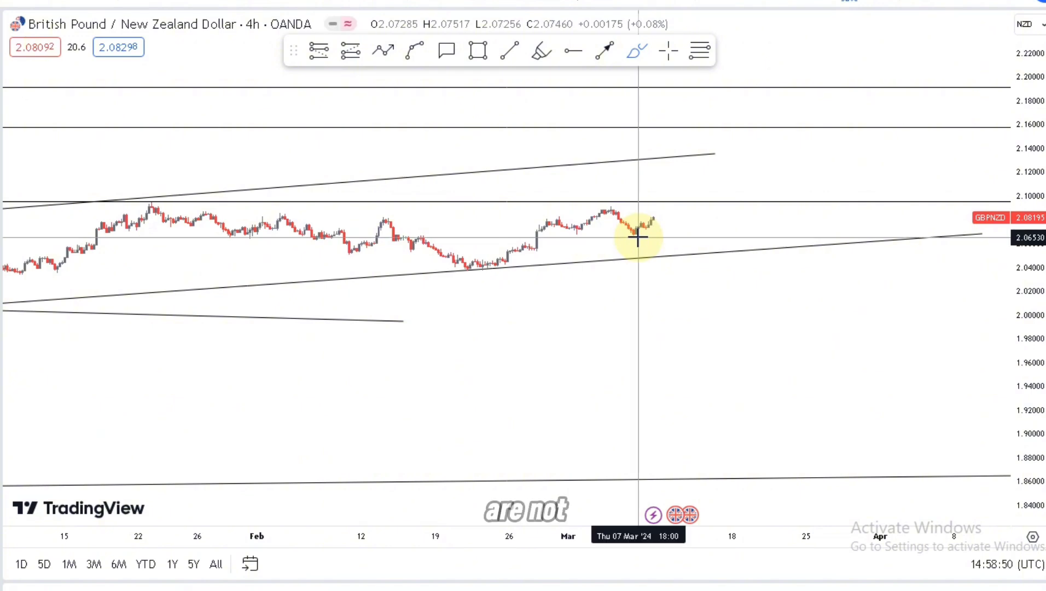
pyautogui.scroll(-4, 638, 238)
pyautogui.scroll(-3, 555, 93)
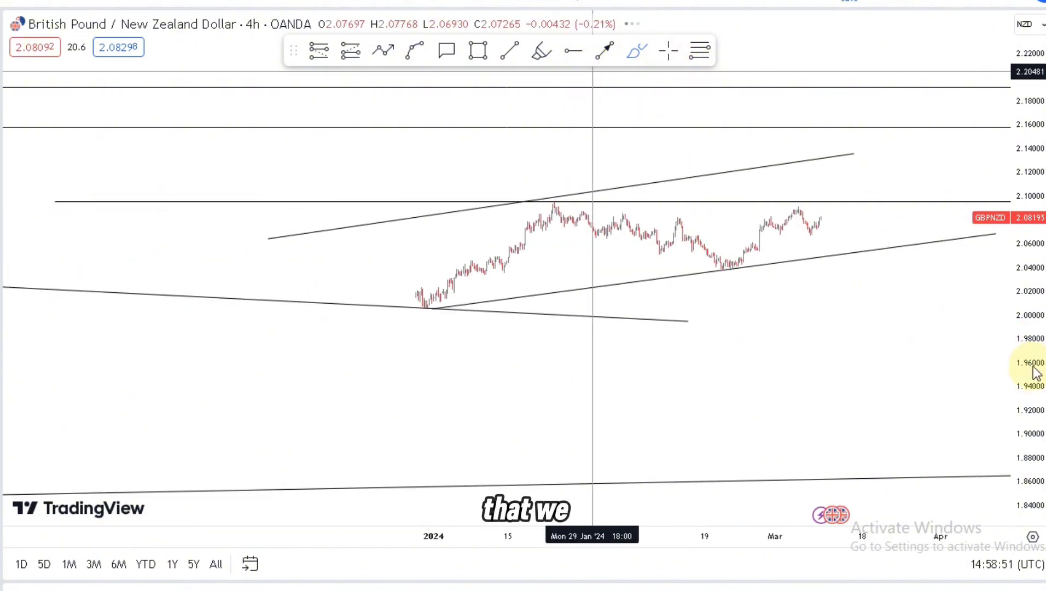
pyautogui.moveTo(1034, 377); pyautogui.dragTo(982, 201)
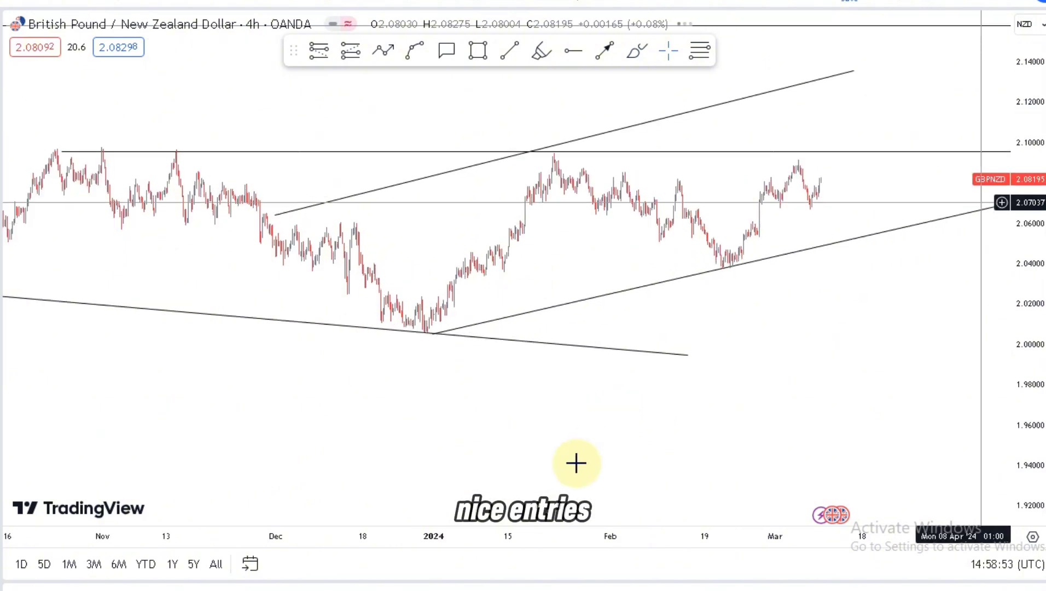
pyautogui.moveTo(537, 498); pyautogui.dragTo(418, 583)
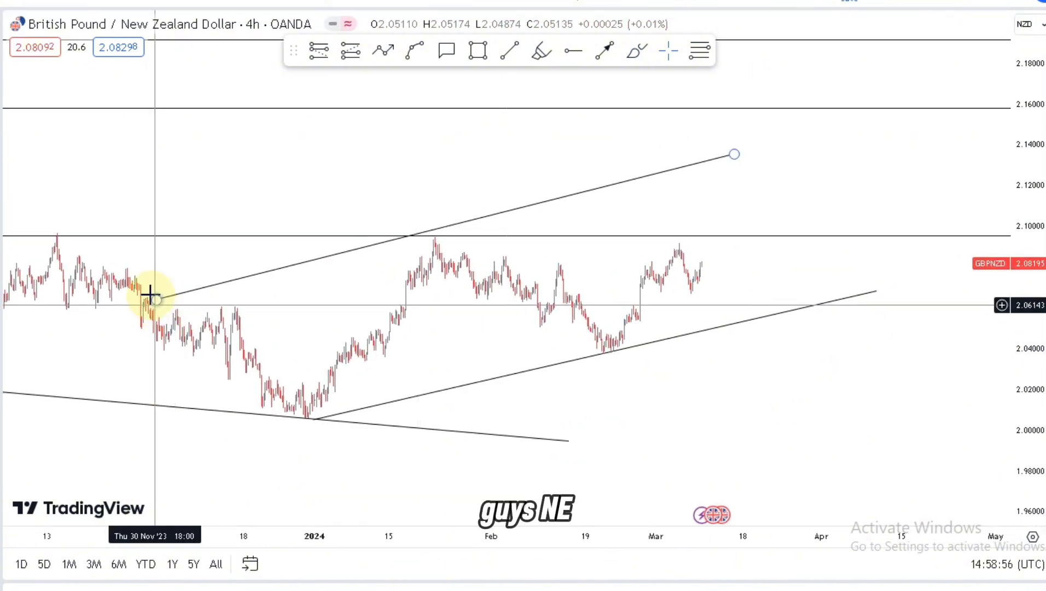
# Refit the upper channel line from about 2.065 at 29 November 2023 through the January 2024 high to about 2.128 at 21 March 2024.
pyautogui.moveTo(143, 301); pyautogui.dragTo(145, 298)
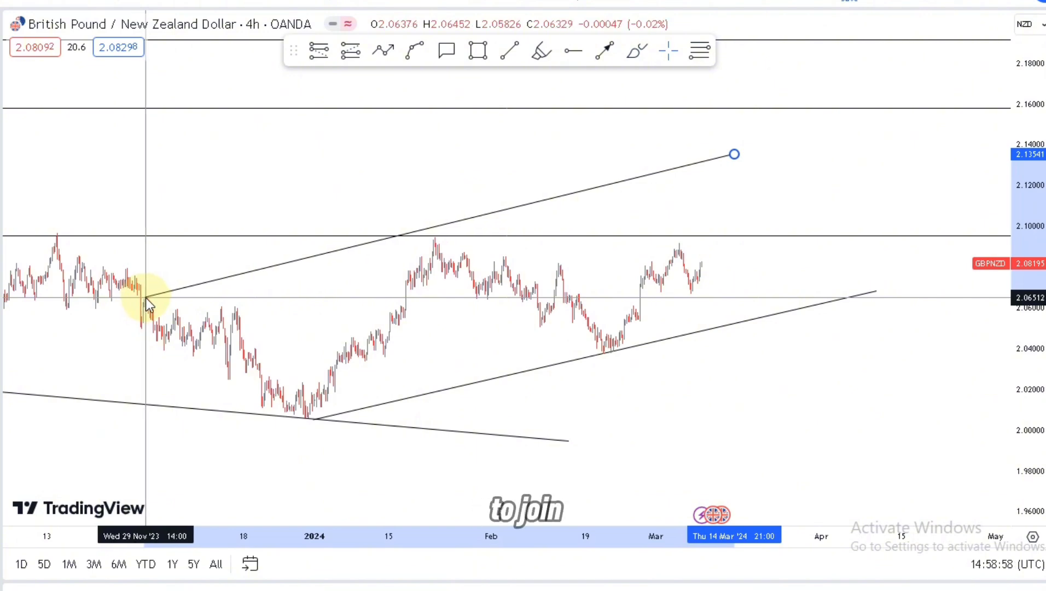
pyautogui.click(734, 152)
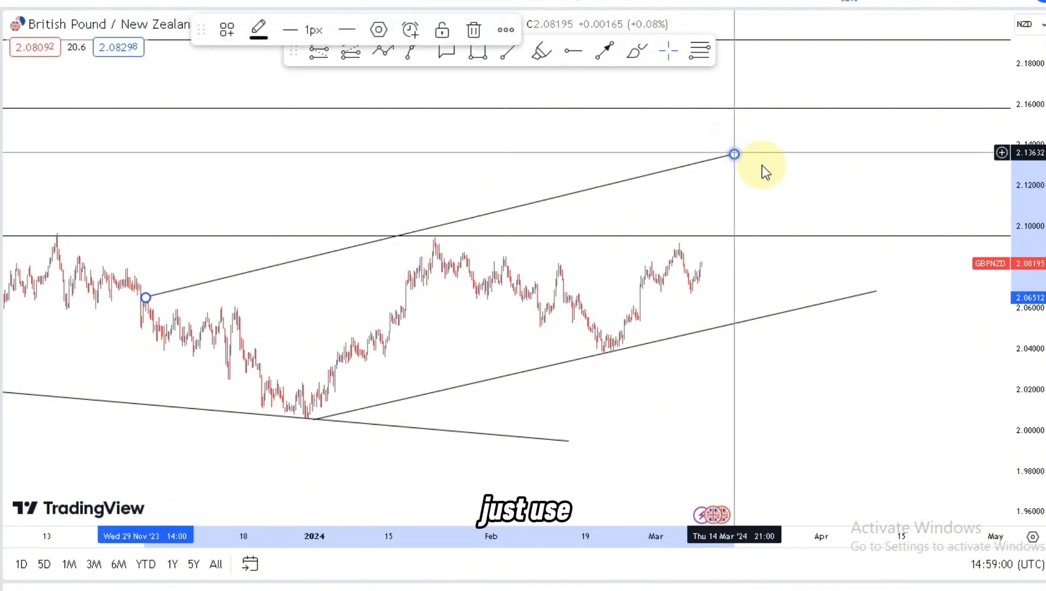
pyautogui.moveTo(764, 167); pyautogui.dragTo(771, 169)
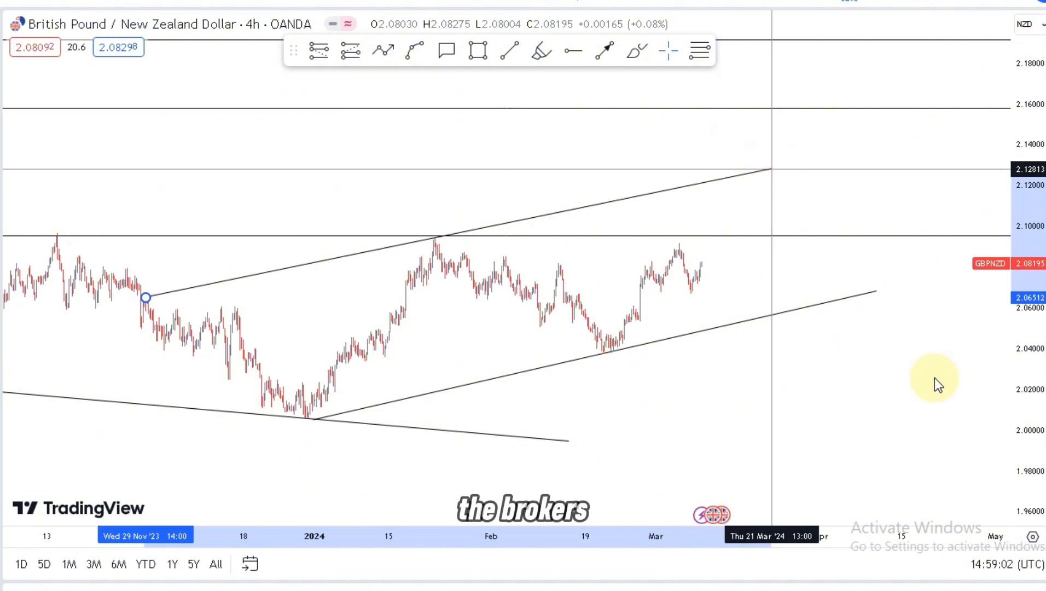
pyautogui.click(934, 378)
# Extend the end of the lower channel line to about 2.068 at 11 April 2024.
pyautogui.moveTo(1038, 410); pyautogui.dragTo(1017, 281)
pyautogui.scroll(3, 812, 363)
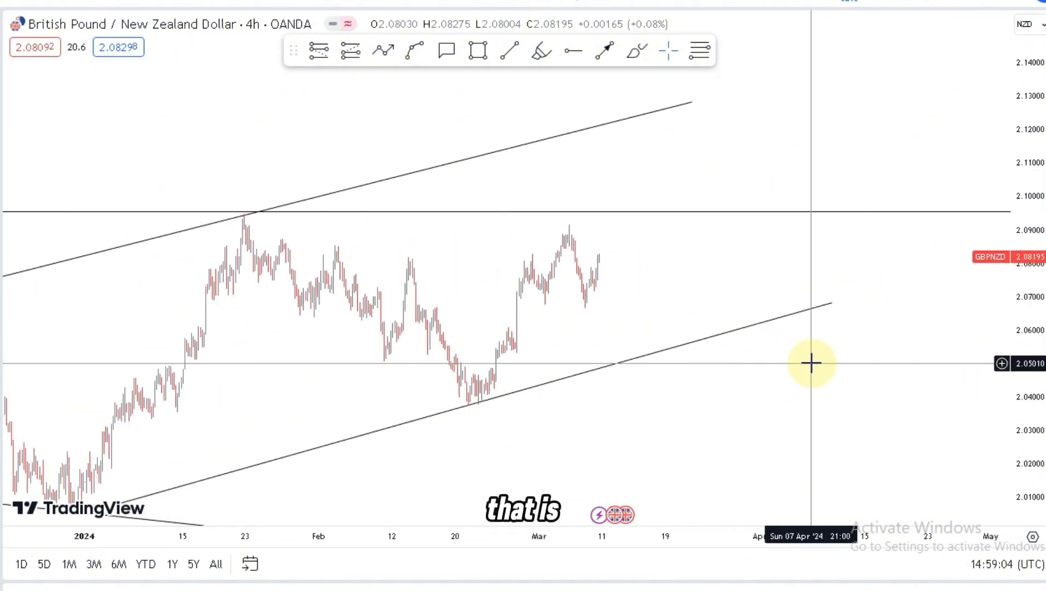
pyautogui.click(845, 303)
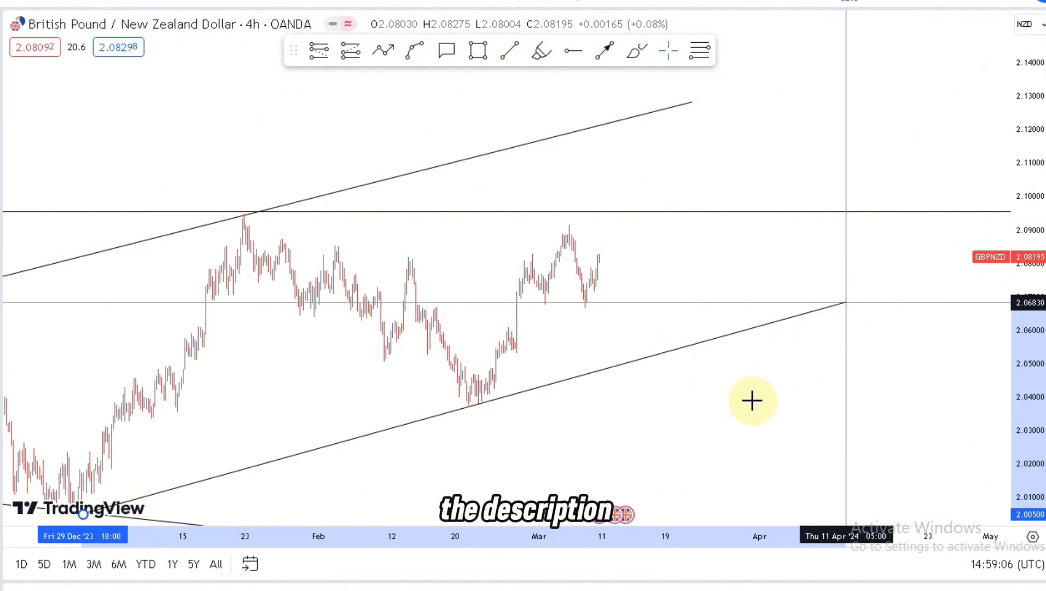
pyautogui.click(671, 404)
# Draw a descending channel: upper line from 2.094 at 23 January 2024 to about 2.074, lower from about 2.055 in mid-January to the late-February low.
pyautogui.scroll(2, 500, 378)
pyautogui.moveTo(408, 269); pyautogui.dragTo(796, 250)
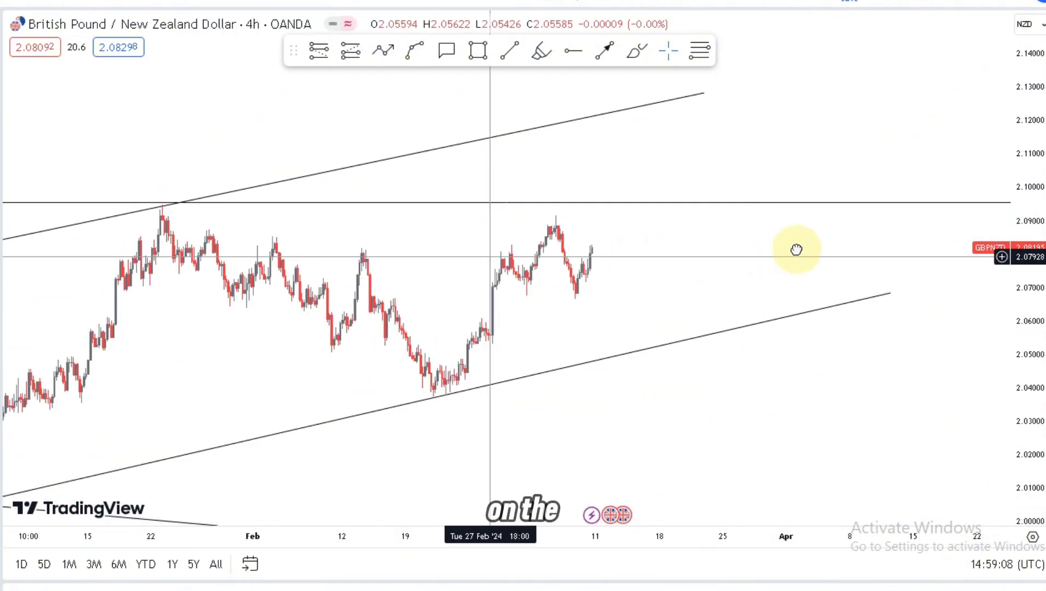
pyautogui.click(510, 50)
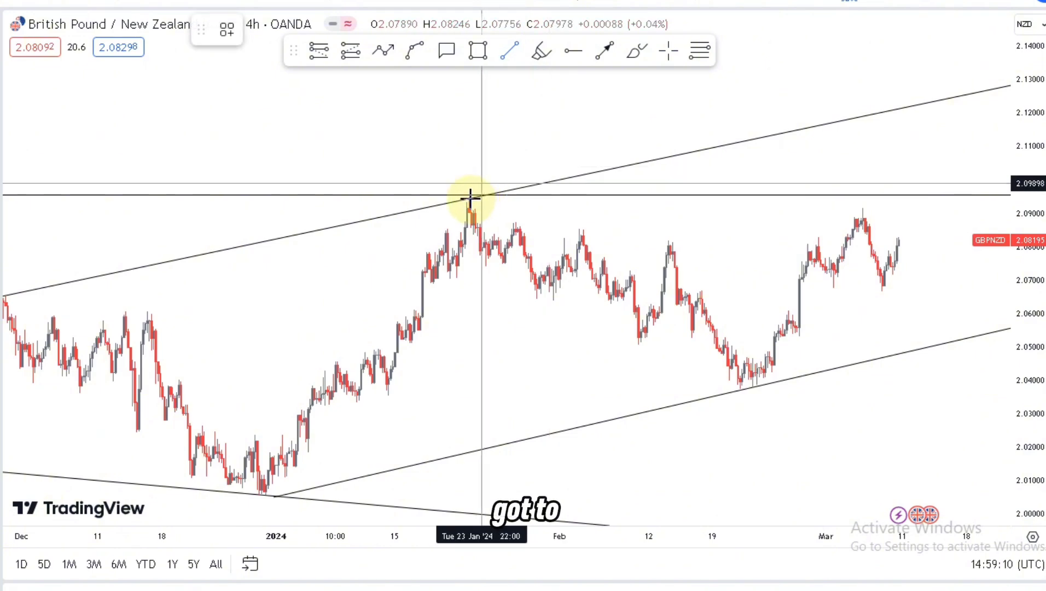
pyautogui.click(801, 269)
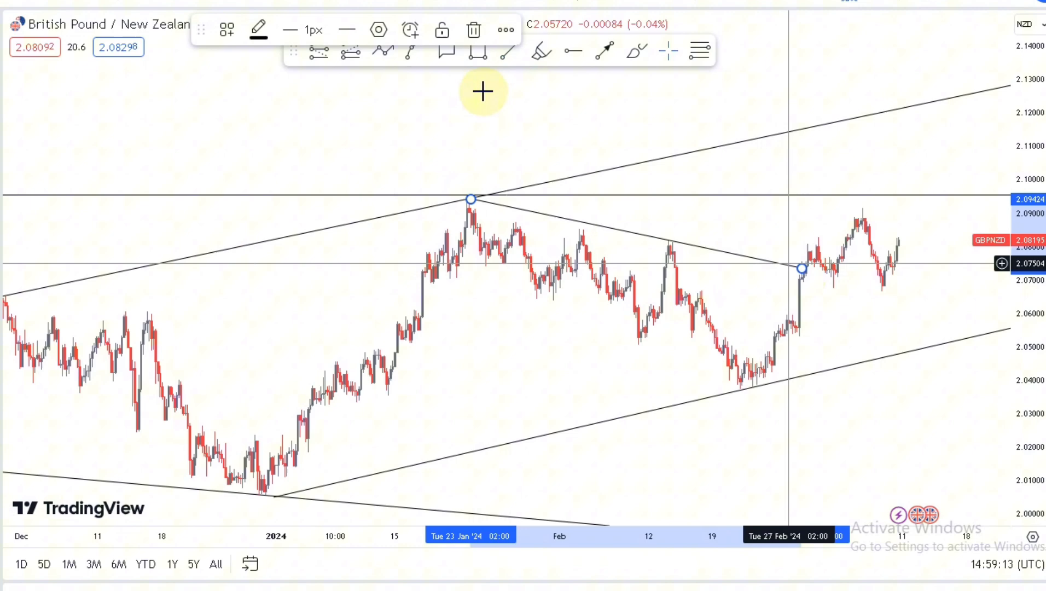
pyautogui.click(505, 57)
pyautogui.click(418, 329)
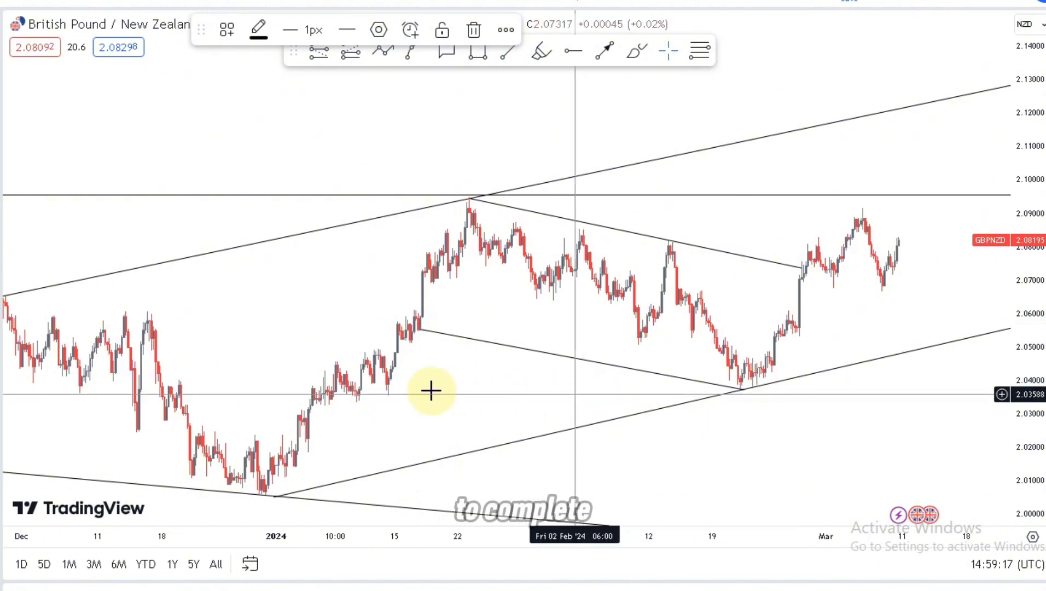
# Delete the horizontal ray at about 2.095 along the January 2024 high.
pyautogui.moveTo(405, 390); pyautogui.dragTo(163, 372)
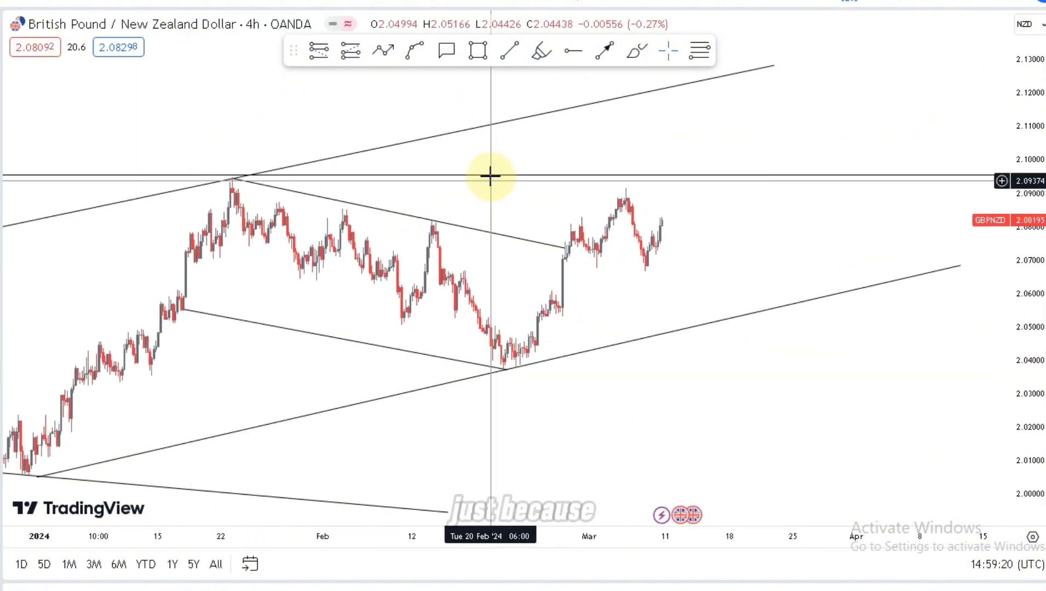
pyautogui.click(493, 185)
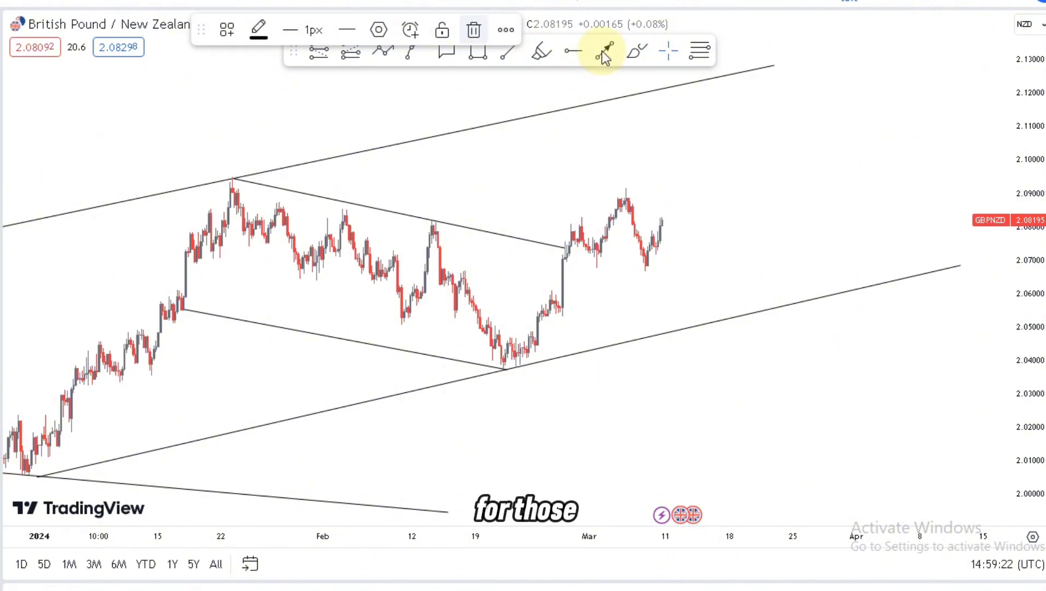
# Draw forecast arrows from the latest candle up to about 2.122 at the upper channel line, and down to about 2.026 at 25 March 2024.
pyautogui.click(661, 225)
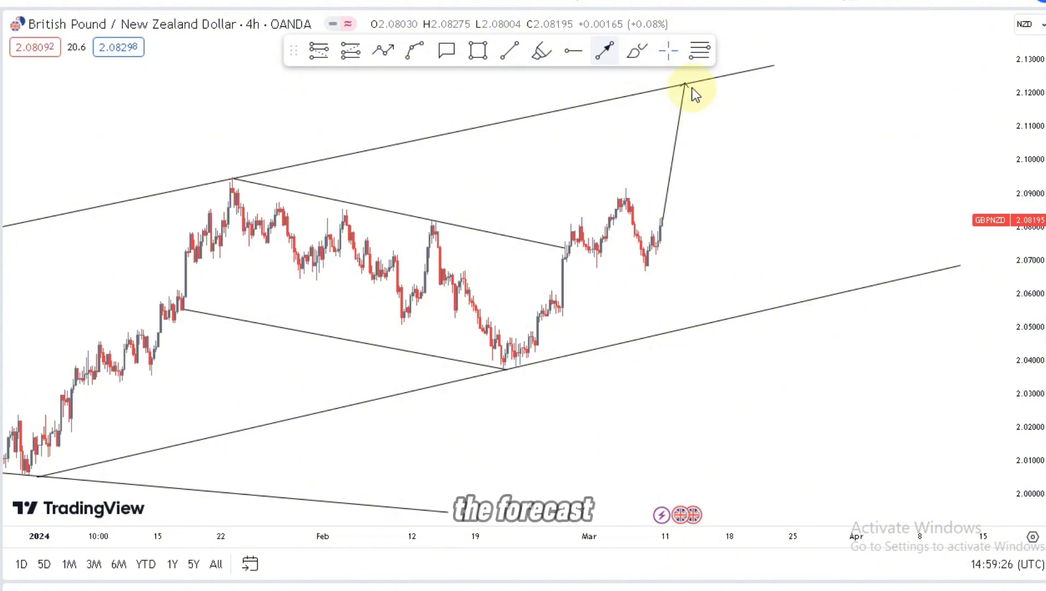
pyautogui.click(689, 84)
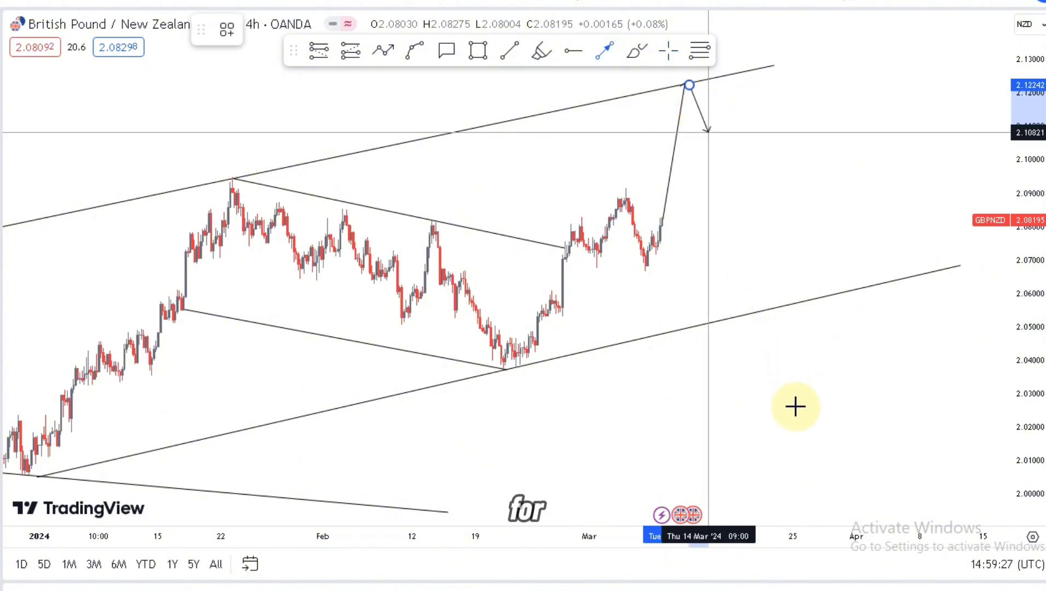
pyautogui.click(509, 53)
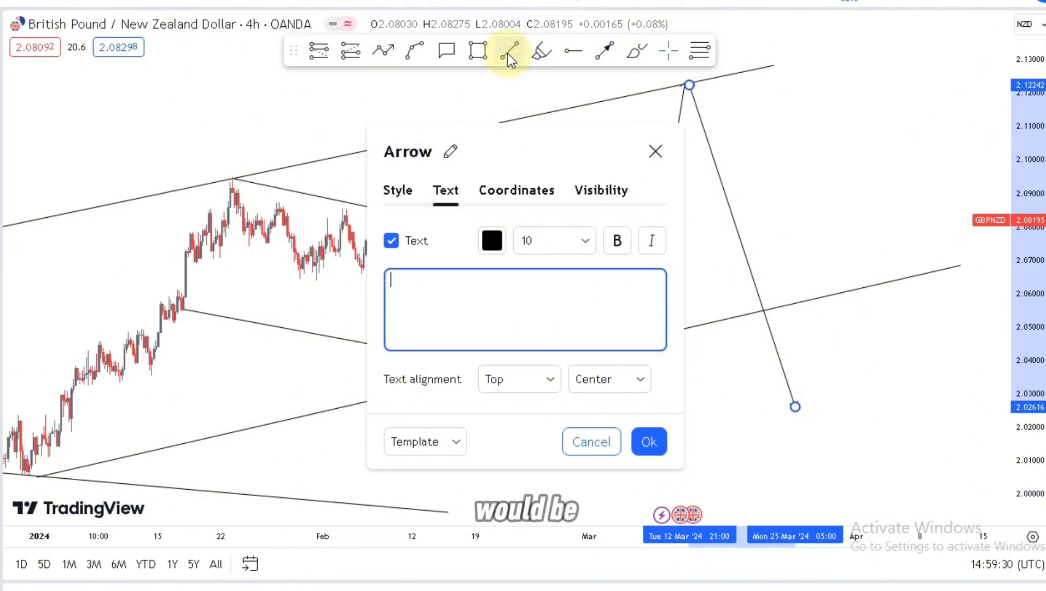
pyautogui.click(592, 442)
# Draw an ascending channel: lower line from about 2.037 at 22 February 2024 through the March low, upper from about 2.060 to about 2.094.
pyautogui.click(520, 370)
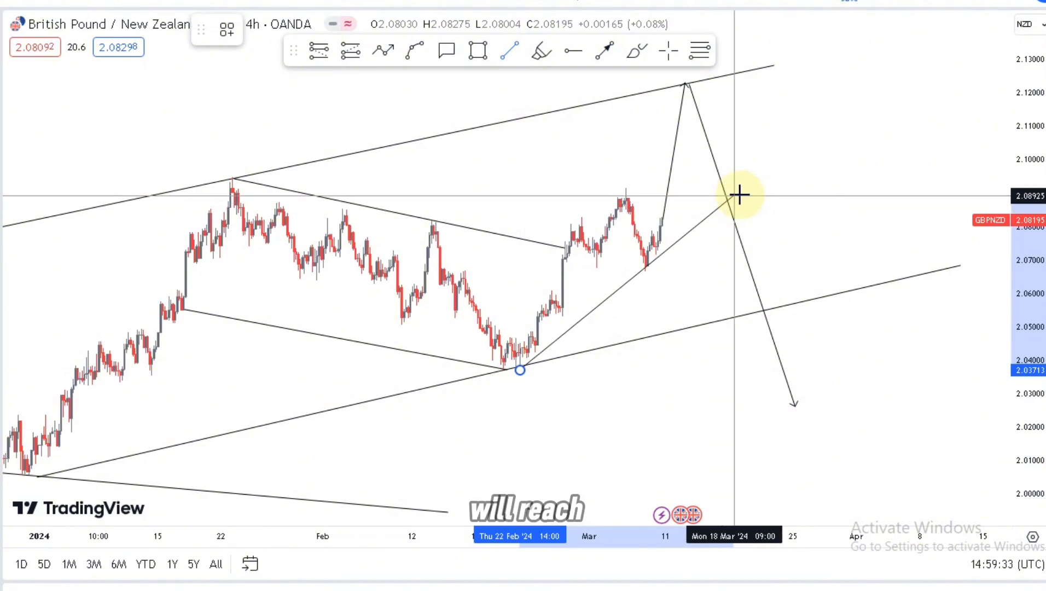
pyautogui.click(509, 50)
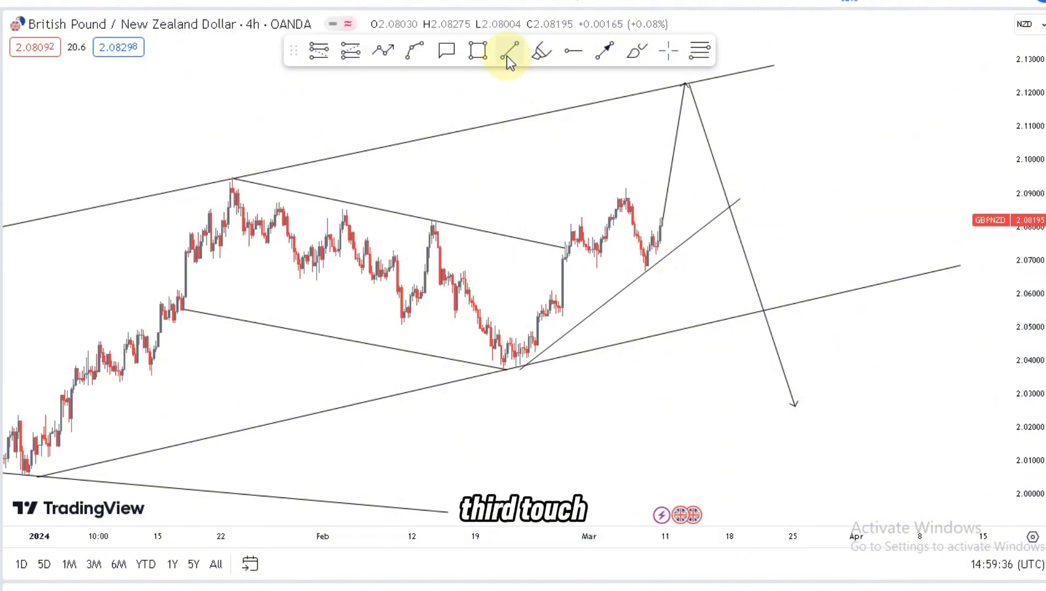
pyautogui.click(474, 296)
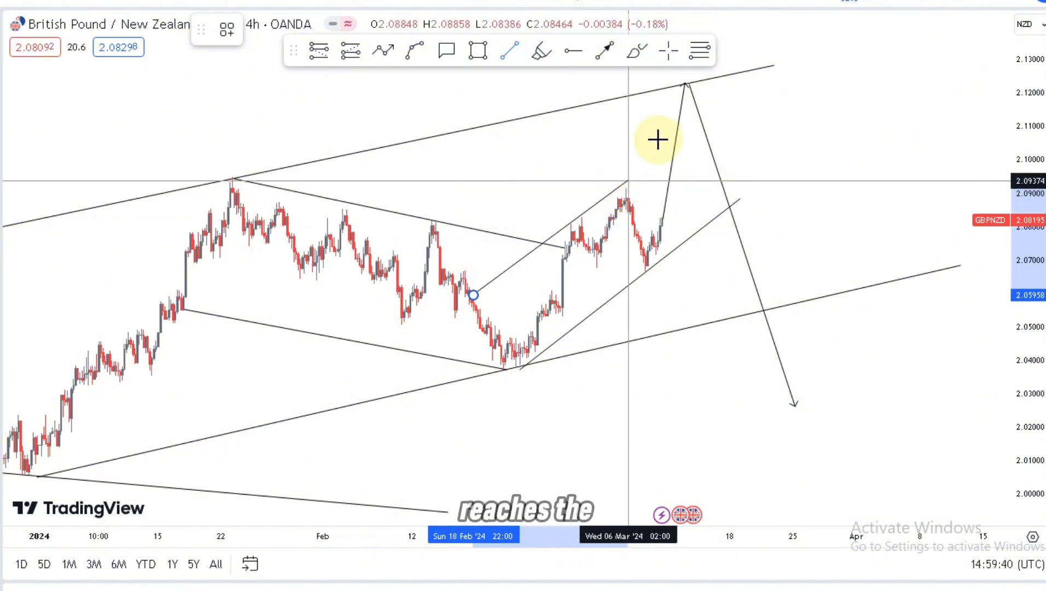
pyautogui.click(628, 181)
# Add a horizontal ray at about 2.098 from 25 October 2023 along the October and November 2023 highs.
pyautogui.scroll(-5, 707, 433)
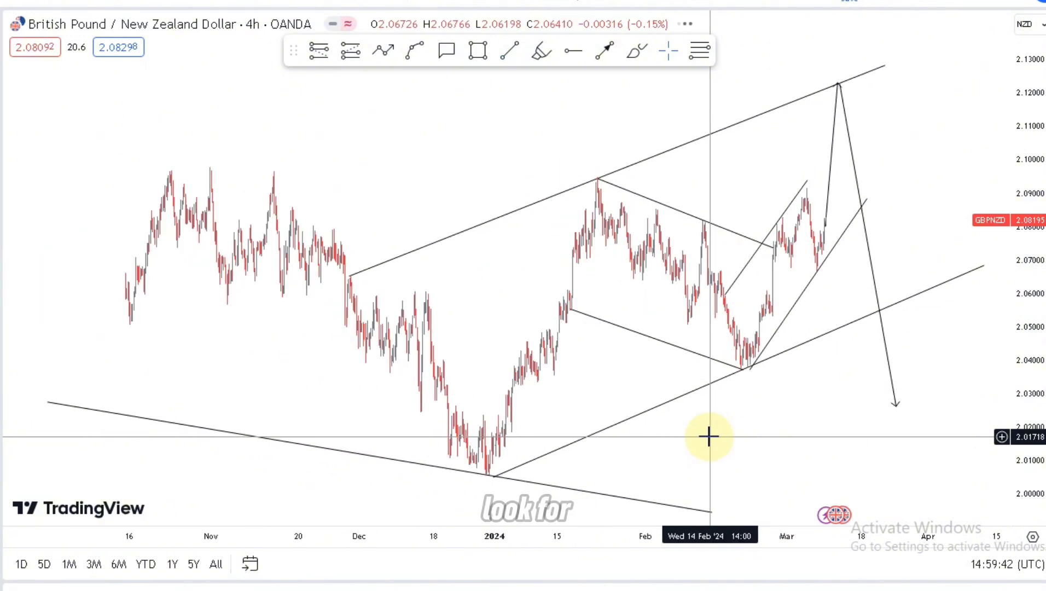
pyautogui.scroll(-5, 709, 436)
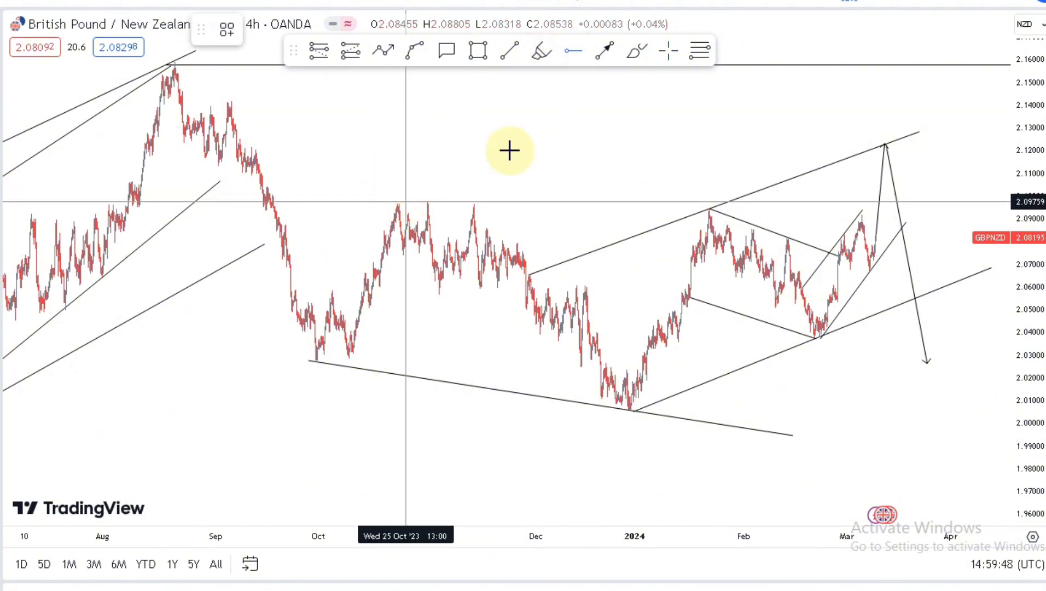
pyautogui.click(506, 174)
# Place a short position at the forecast peak on 13 March 2024 with entry at 2.12077 and stop at 2.13758.
pyautogui.scroll(-1, 506, 174)
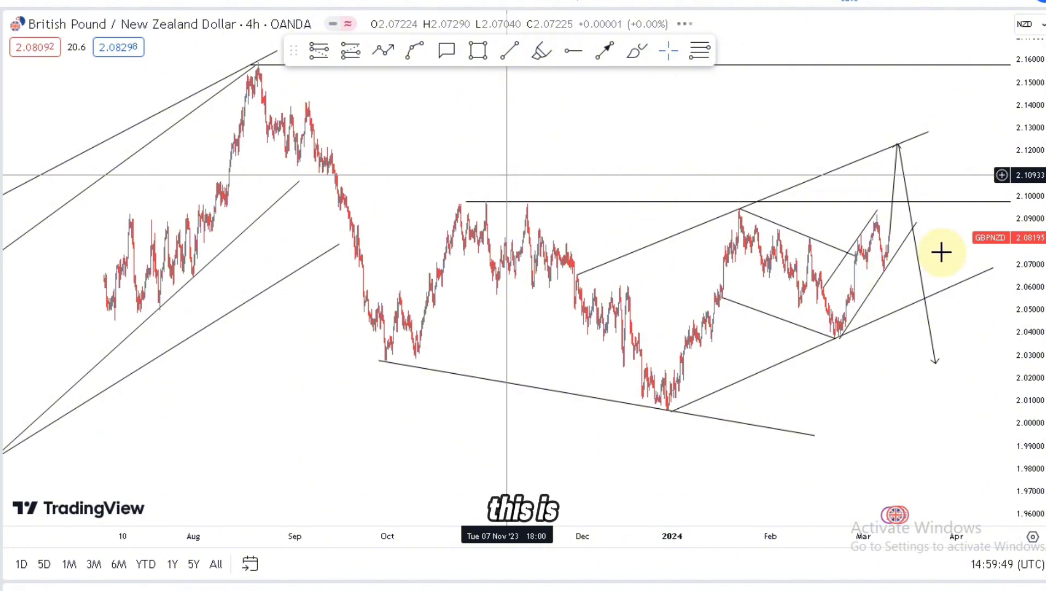
pyautogui.scroll(-1, 1027, 125)
pyautogui.scroll(-3, 659, 453)
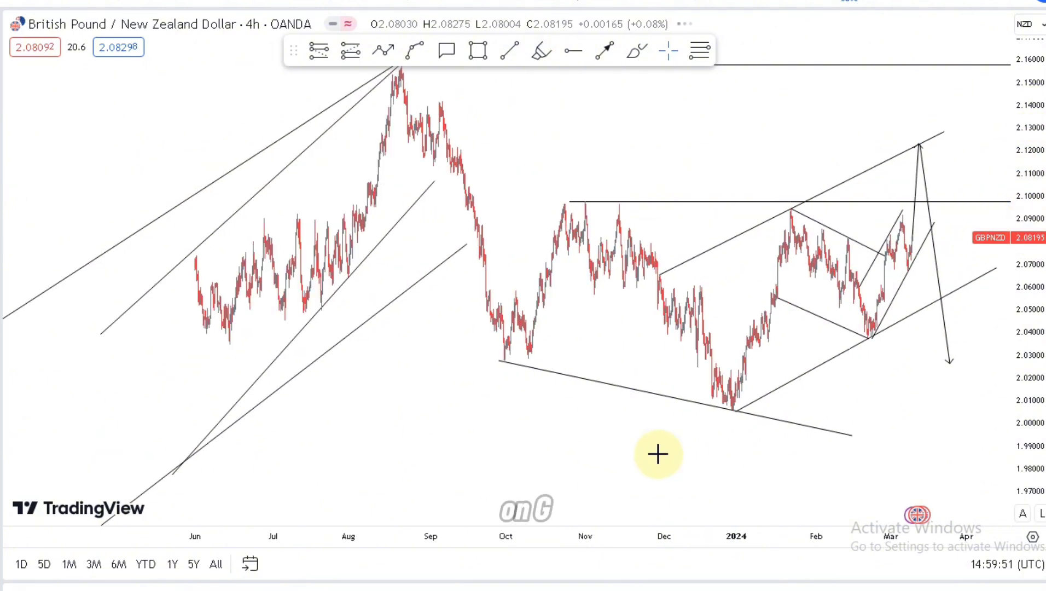
pyautogui.moveTo(338, 403); pyautogui.dragTo(290, 393)
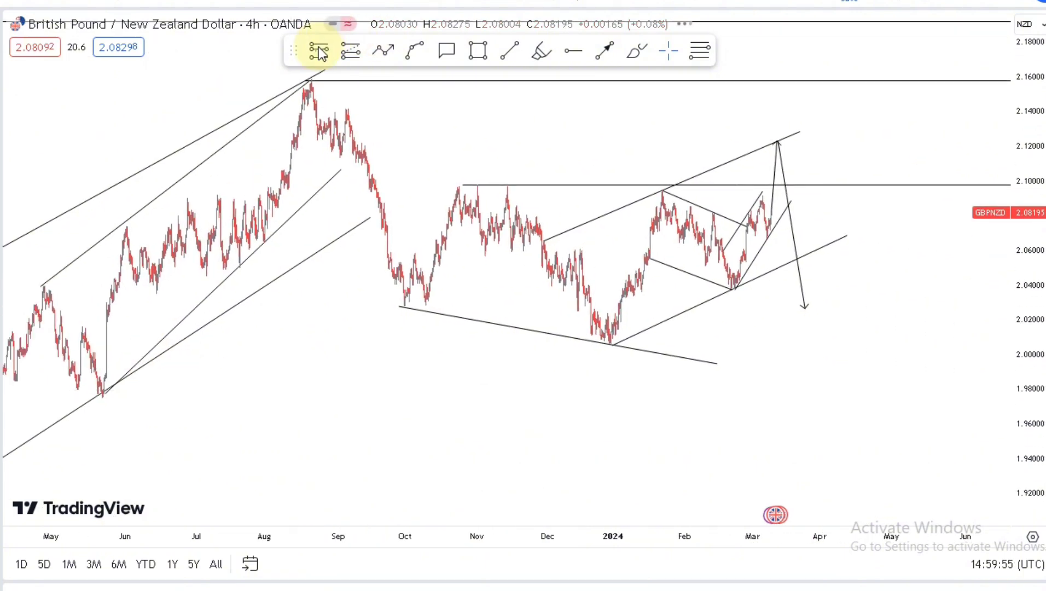
pyautogui.click(319, 50)
pyautogui.click(780, 143)
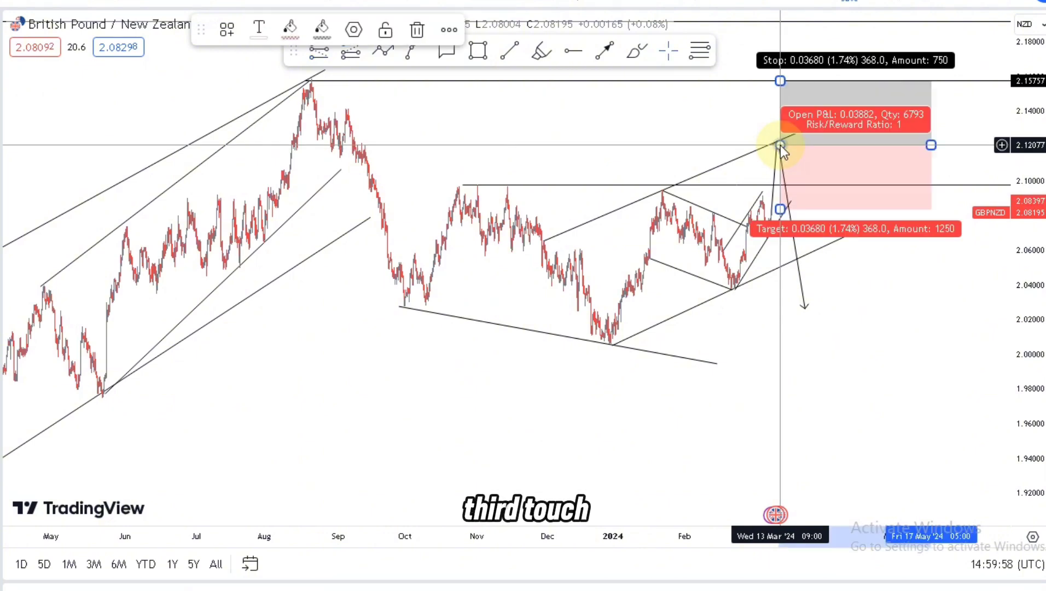
pyautogui.moveTo(780, 81); pyautogui.dragTo(657, 116)
# Draw a rectangle around the August 2023 high, from about 2.164 at 13 August to about 2.152 at 31 August 2023.
pyautogui.moveTo(614, 220); pyautogui.dragTo(594, 283)
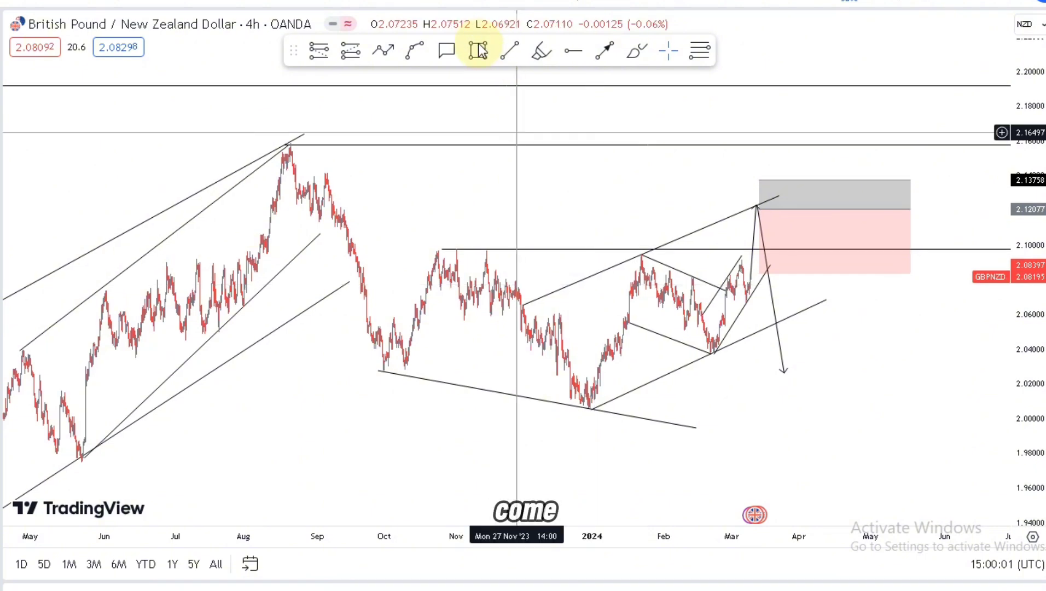
pyautogui.click(478, 51)
pyautogui.click(272, 135)
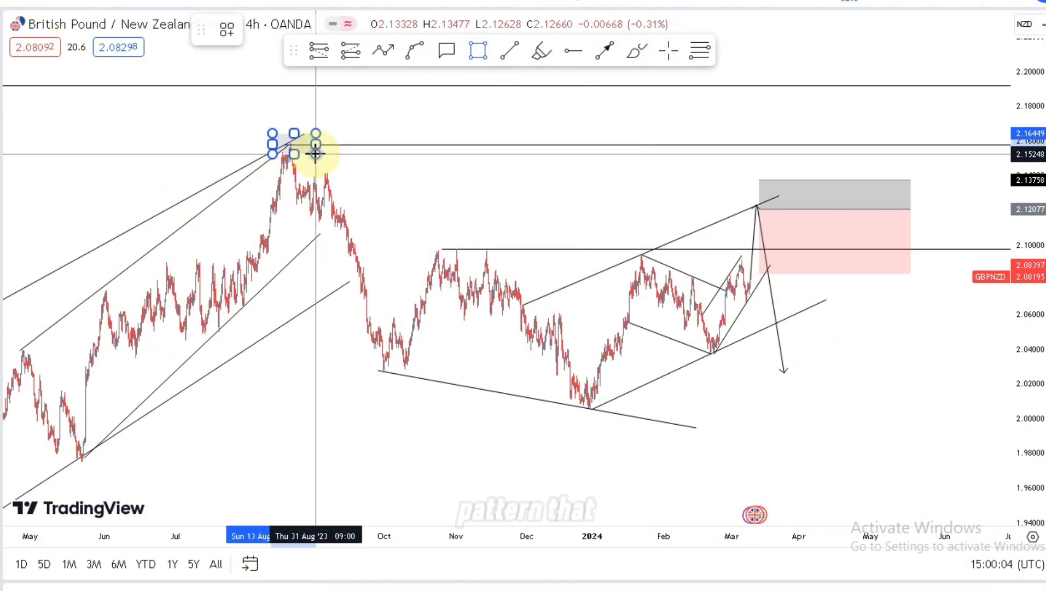